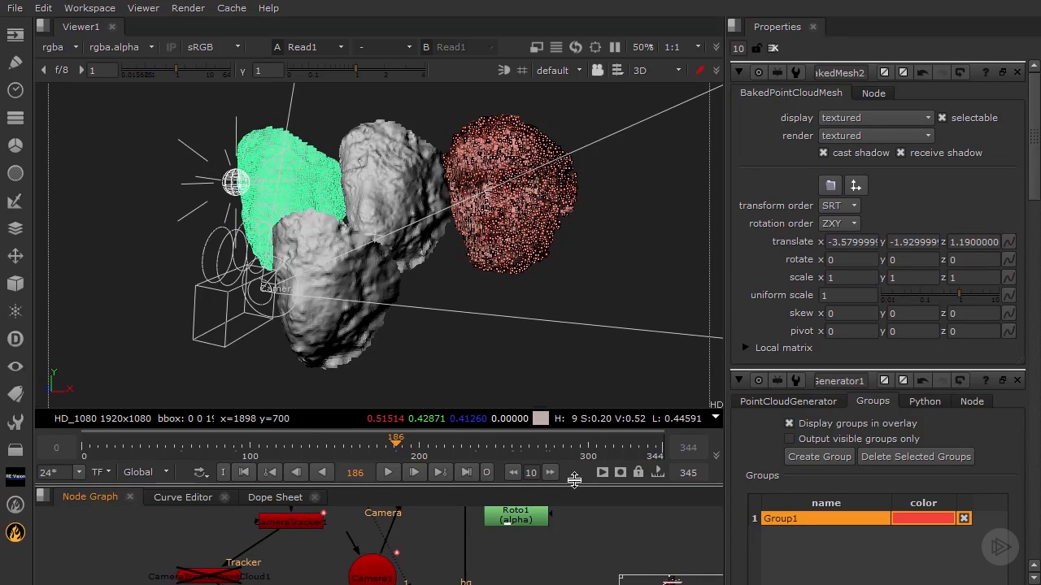
Enlarge the Node Graph area by shrinking the 3D viewer above it
left_click_drag(574, 480, 573, 414)
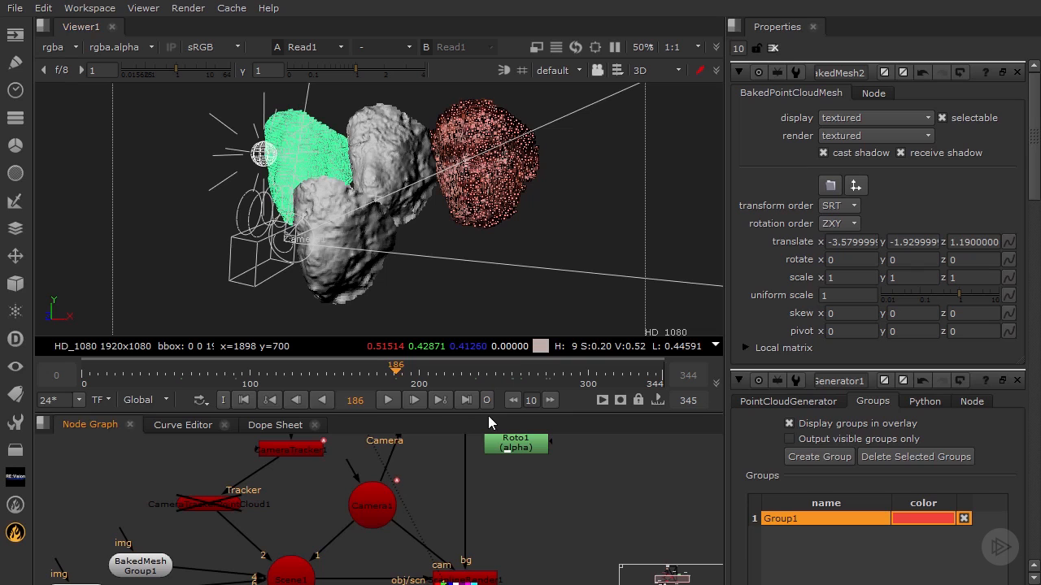
left_click_drag(488, 412, 496, 313)
middle_click_drag(390, 390, 414, 442)
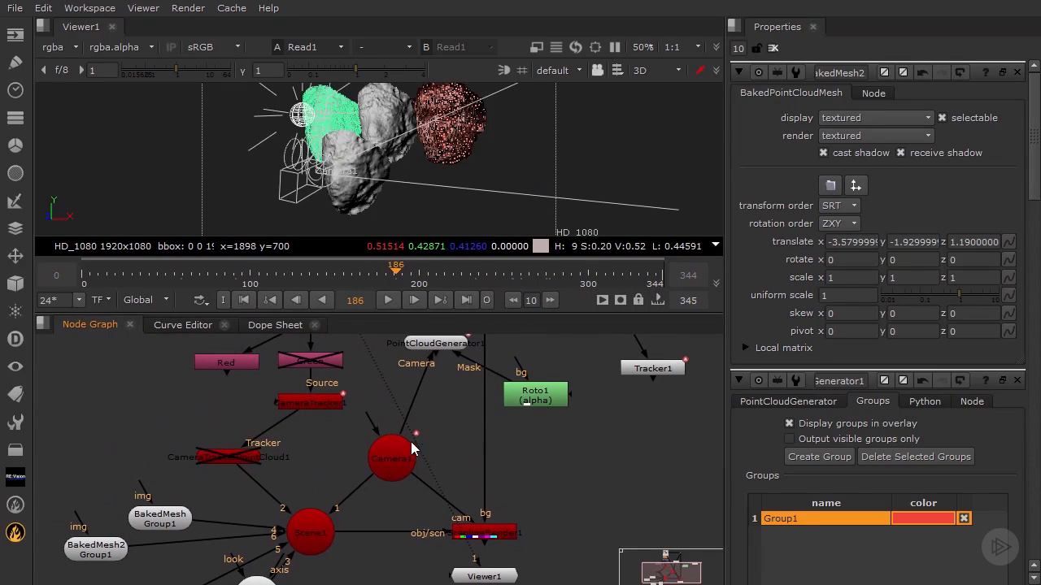
Delete CameraTracker1 and the preparation nodes between it and Read1, including Red, ColorCorrect1 and DegrainSimple
left_click(321, 406)
middle_click_drag(347, 406, 373, 451)
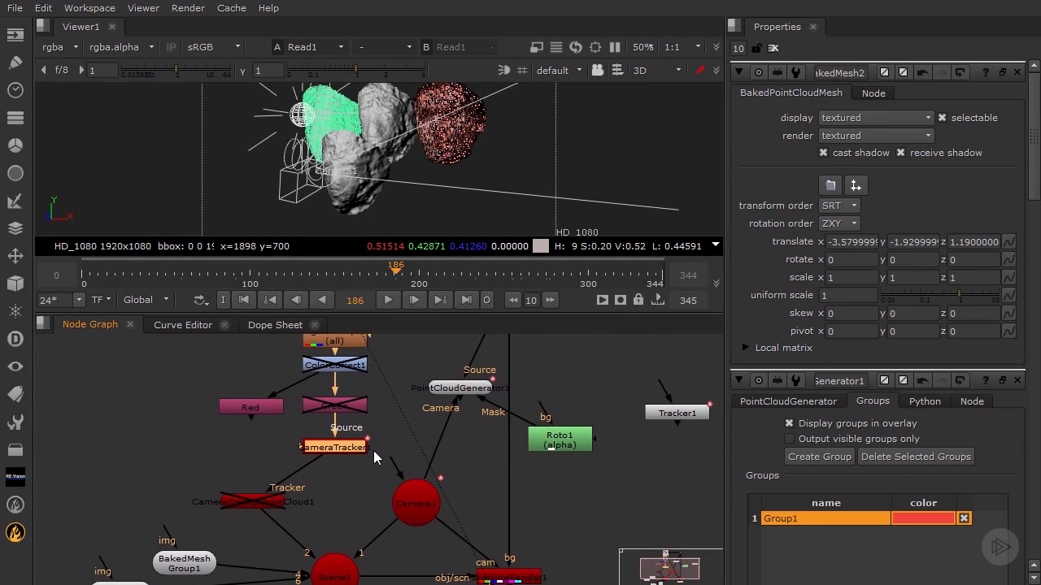
key("Delete")
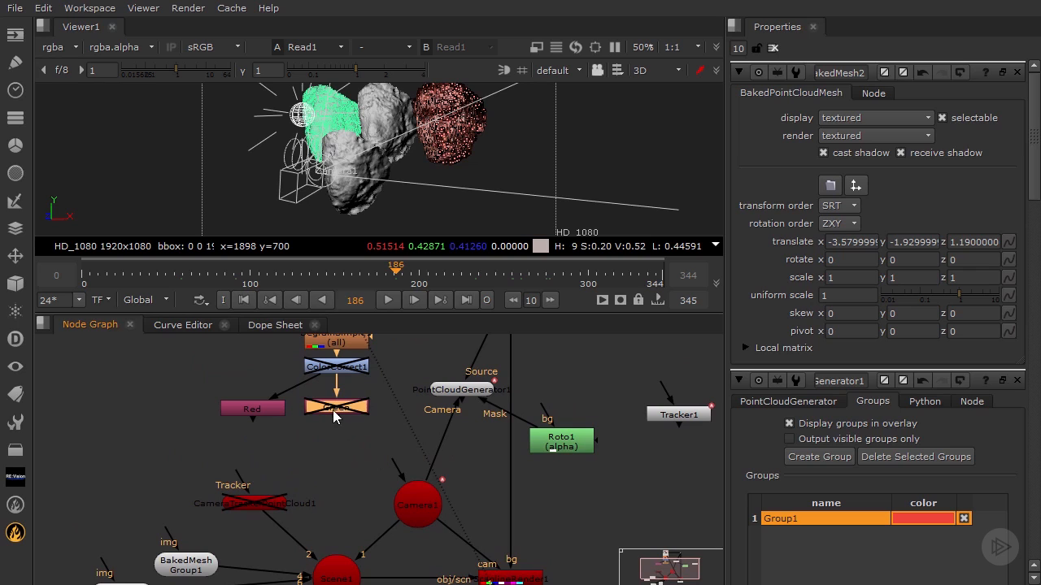
key("Delete")
left_click(275, 410)
key("Delete")
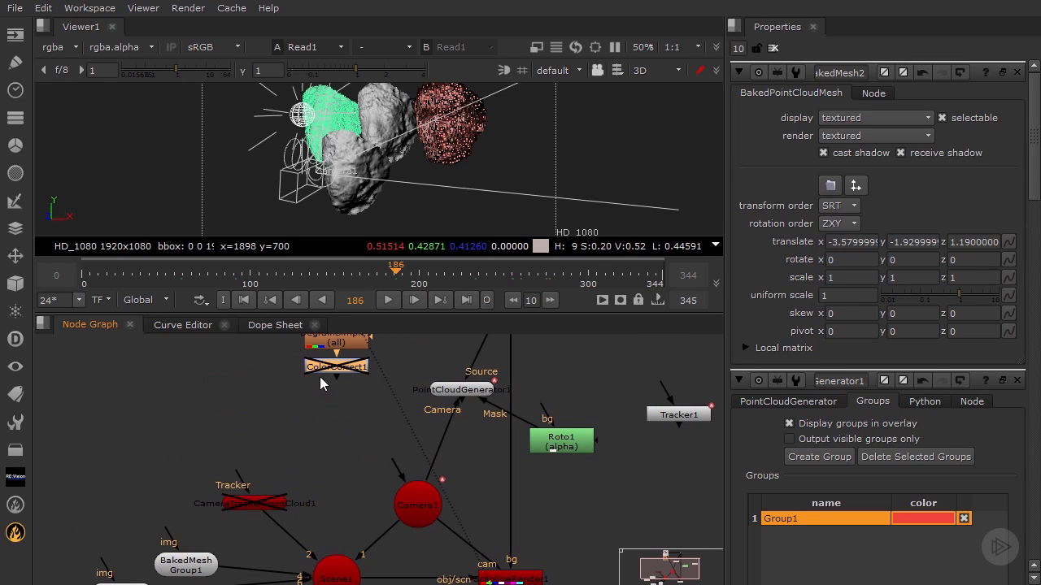
key("Delete")
middle_click_drag(389, 368, 363, 448)
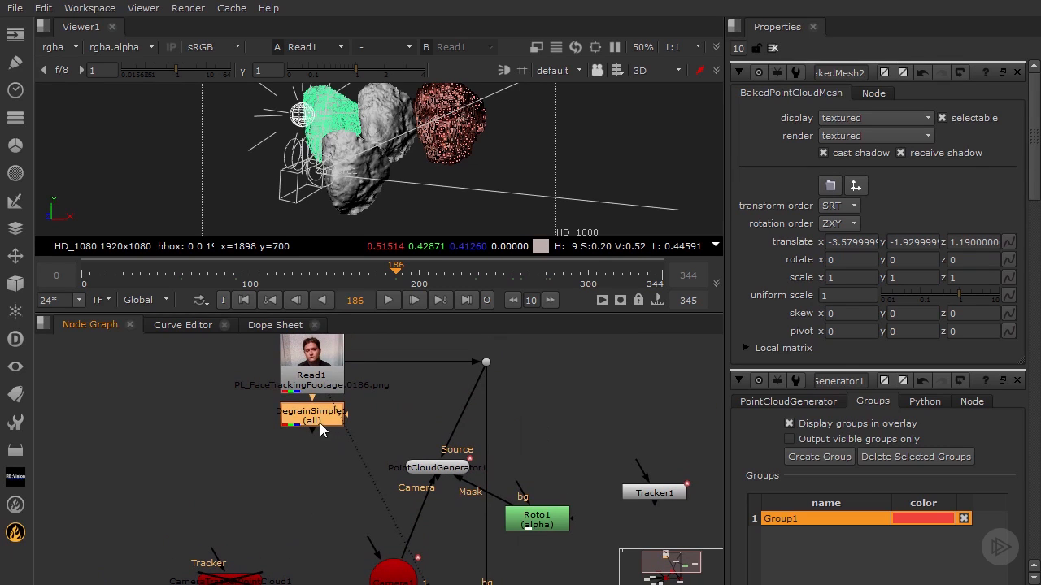
left_click_drag(319, 423, 285, 440)
key("Delete")
Line up PointCloudGenerator1 directly above Camera1 and place Roto1 level with it
middle_click_drag(433, 473, 407, 455)
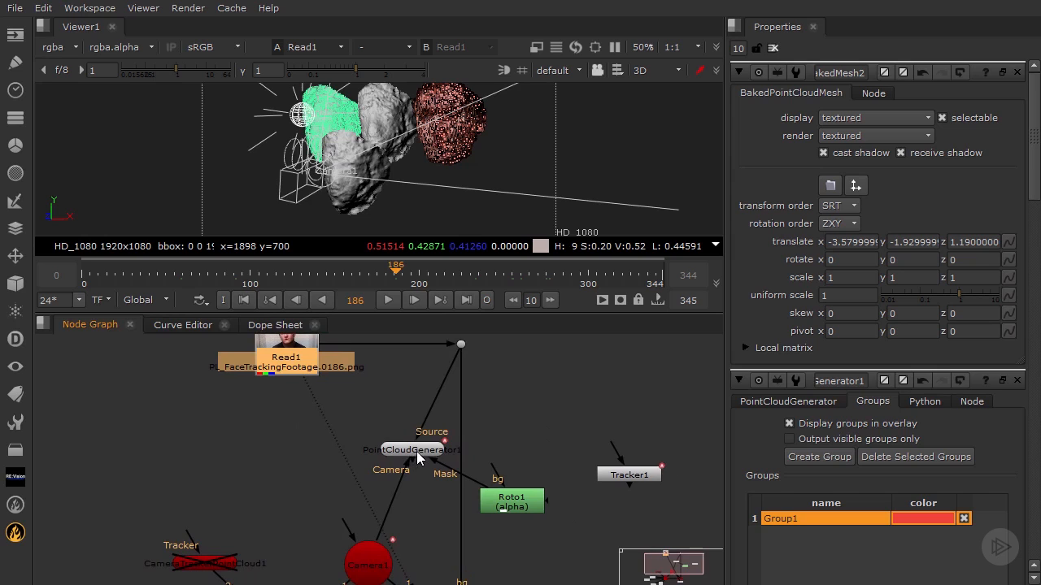
left_click_drag(417, 451, 371, 437)
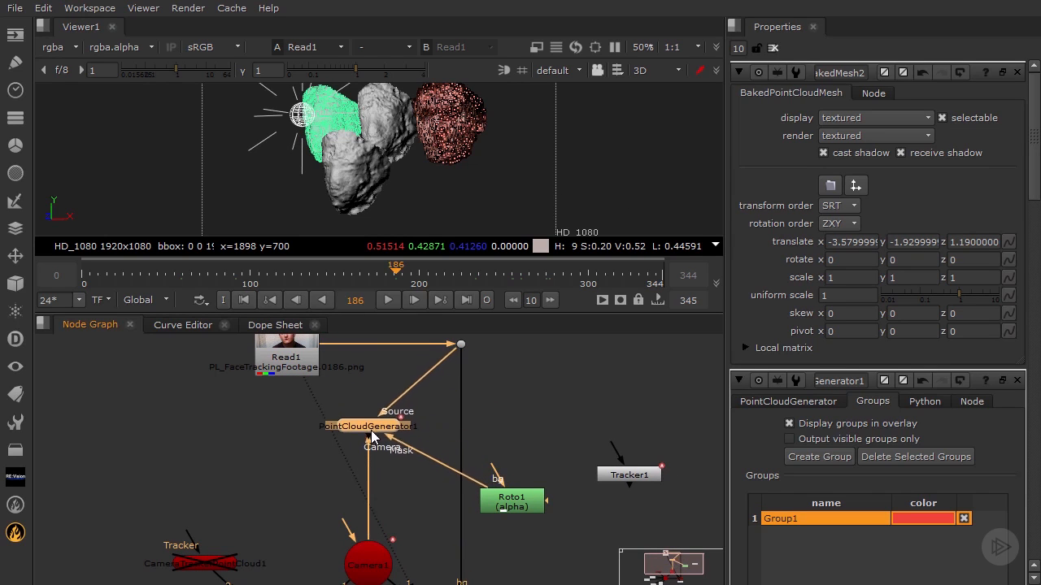
left_click_drag(517, 507, 514, 440)
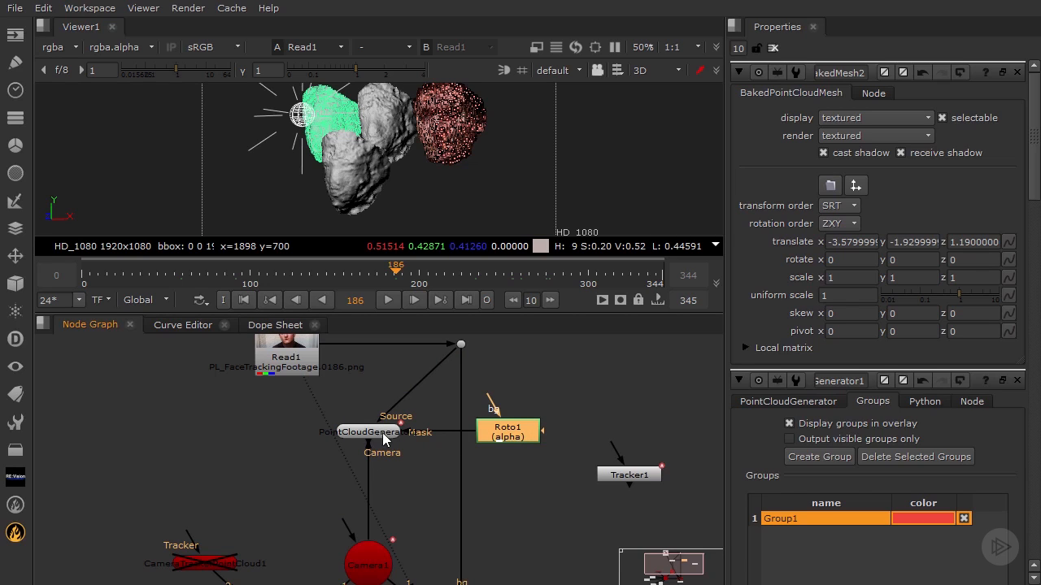
Connect Camera1 to the first input of Viewer1
middle_click_drag(461, 471, 515, 412)
left_click(431, 497)
middle_click_drag(430, 504, 431, 442)
key("1")
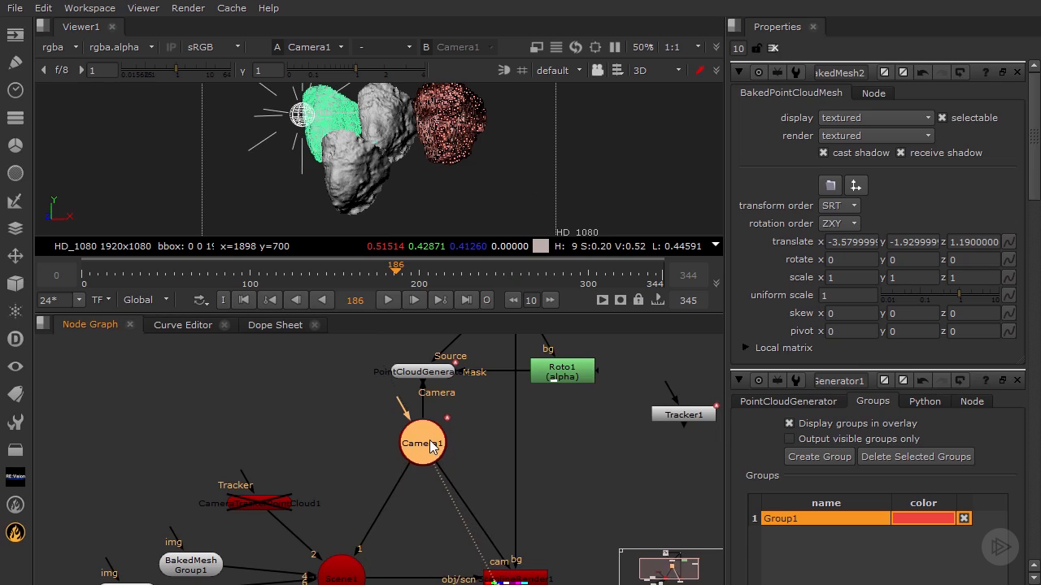
Delete the disabled CameraTrackerPointCloud1 node feeding Scene1
middle_click_drag(363, 529, 382, 476)
left_click_drag(280, 452, 294, 444)
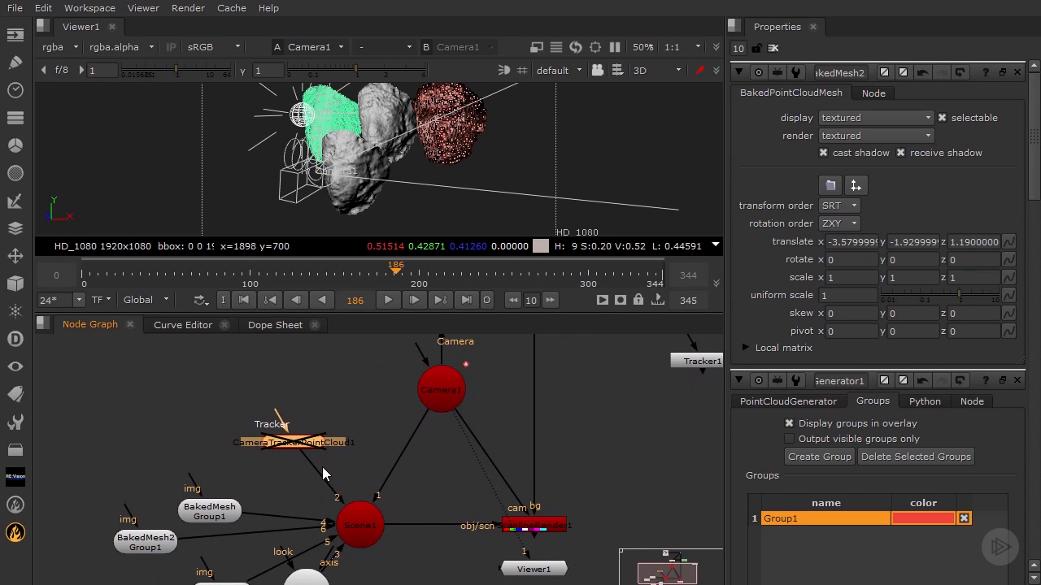
key("Delete")
Line up Scene1 beside Camera1 and ScanlineRender1 beneath it, routing the render's bg connection through a new corner dot
left_click_drag(363, 530, 324, 395)
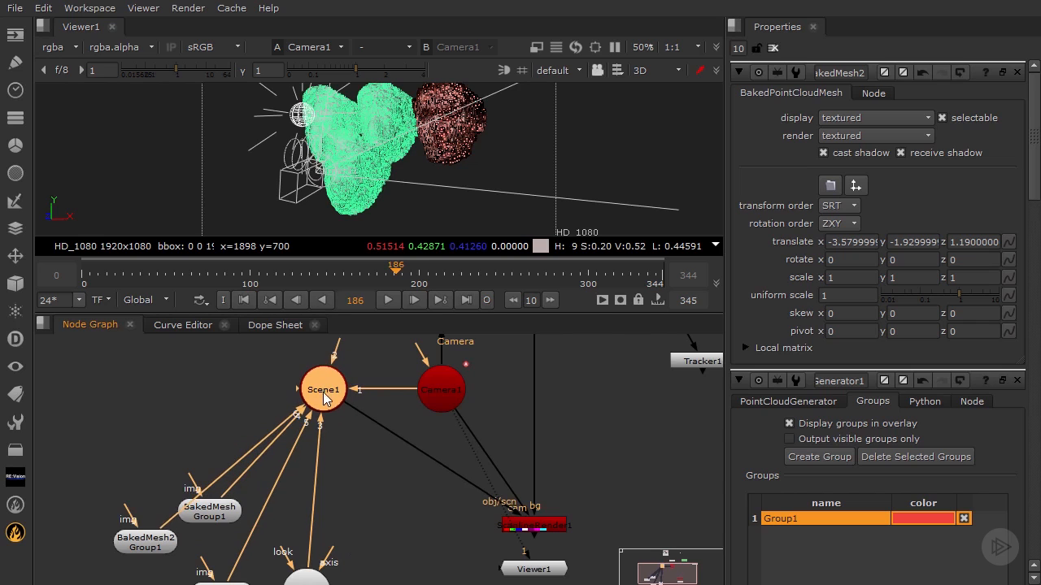
left_click_drag(544, 531, 450, 482)
middle_click_drag(502, 437, 474, 506)
scroll(474, 506, "down", 1)
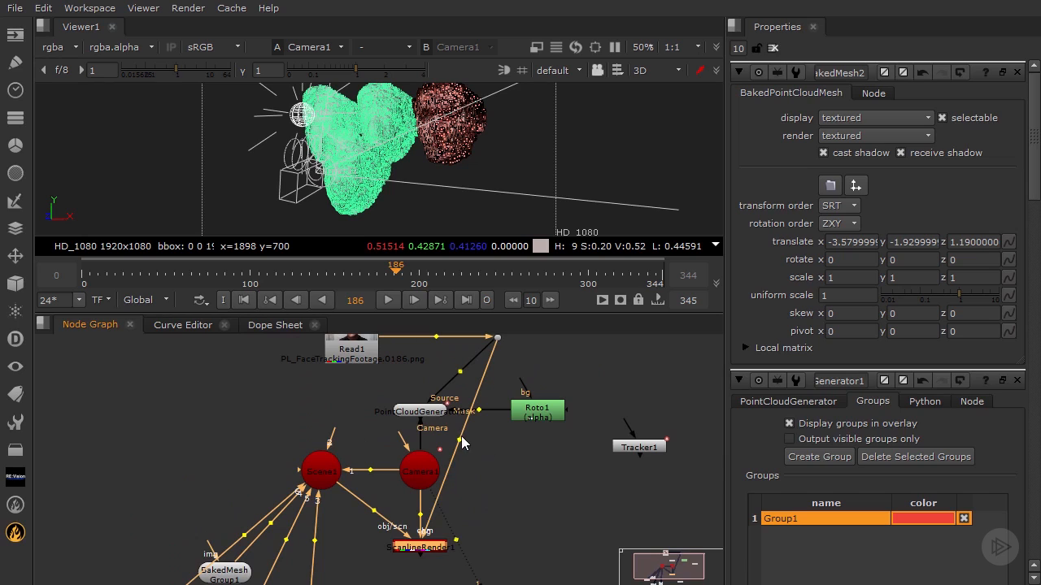
left_click_drag(460, 441, 498, 546, "ctrl")
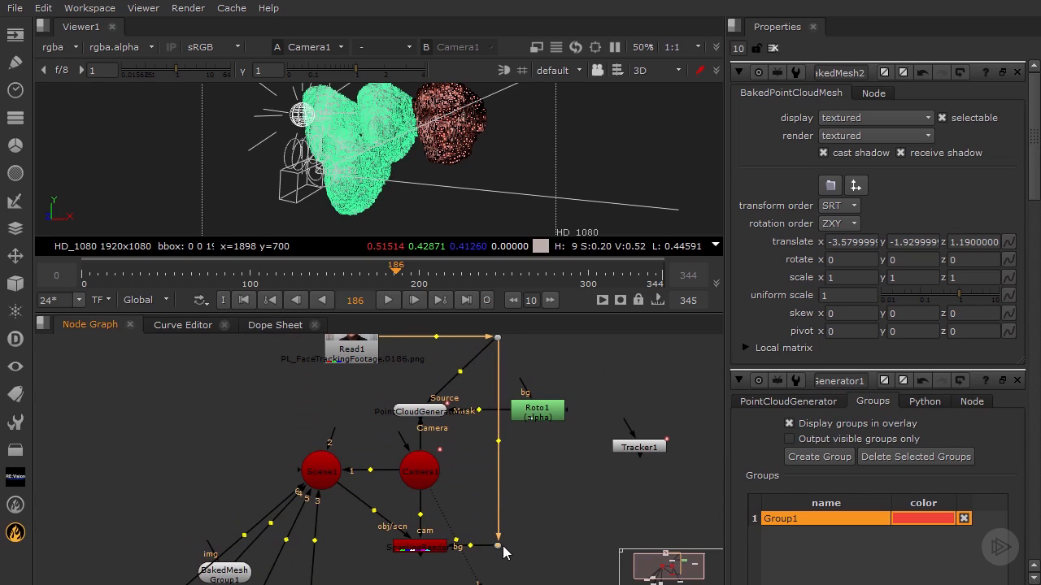
Move Roto1 to the opposite side of PointCloudGenerator1 and delete the unconnected Tracker1 node
left_click_drag(540, 411, 295, 420)
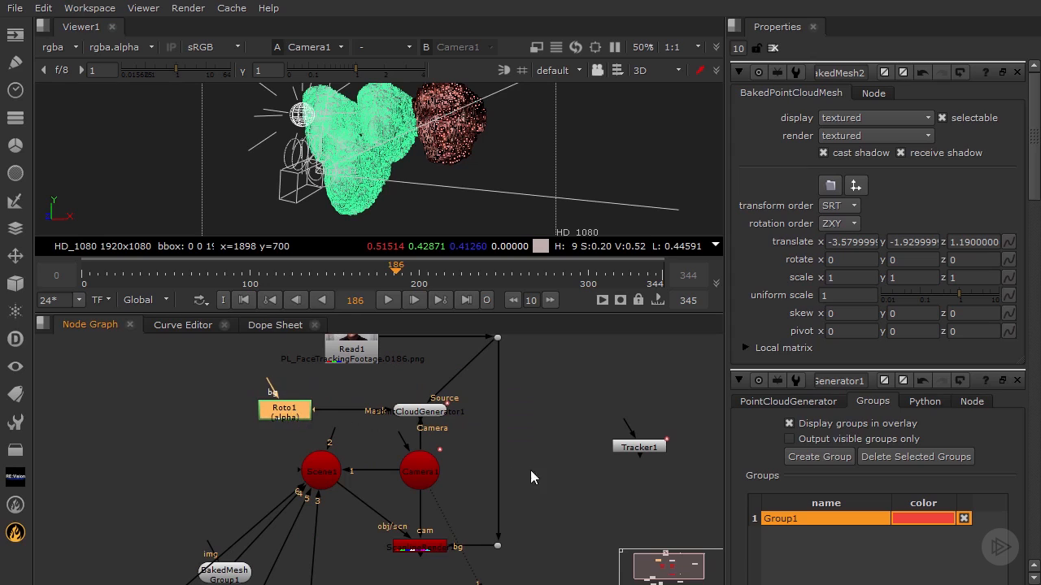
left_click(531, 470)
left_click_drag(633, 456, 566, 442)
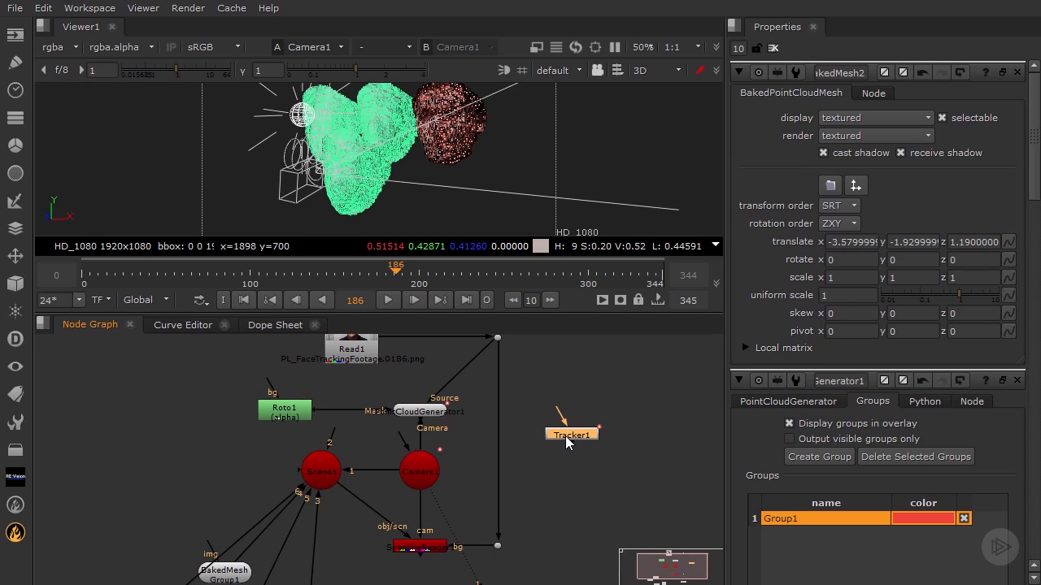
key("Delete")
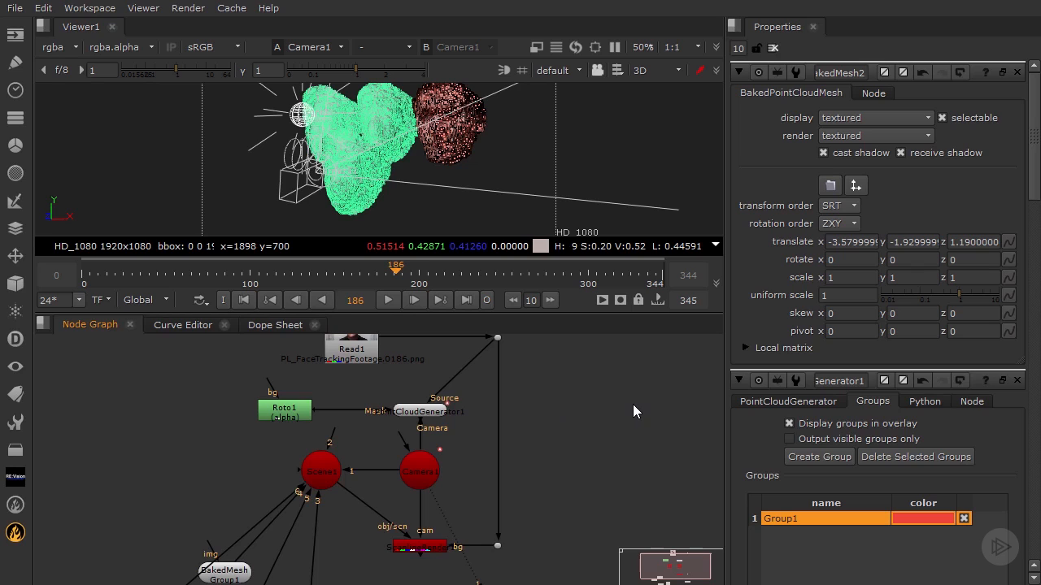
Spread out the BakedMesh2, BakedMesh and BakedMesh1 nodes in the area beside and below Scene1
middle_click_drag(326, 501, 384, 438)
left_click_drag(235, 530, 224, 440)
left_click_drag(302, 519, 298, 495)
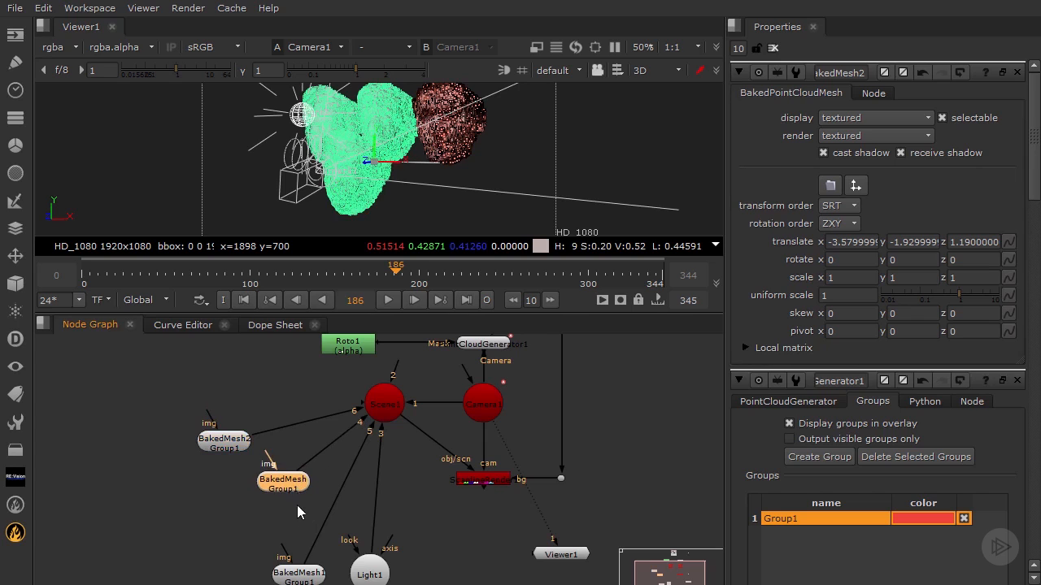
left_click_drag(304, 583, 266, 549)
Delete the BakedMesh and BakedMesh1 nodes, keeping only BakedMesh2
left_click(229, 443)
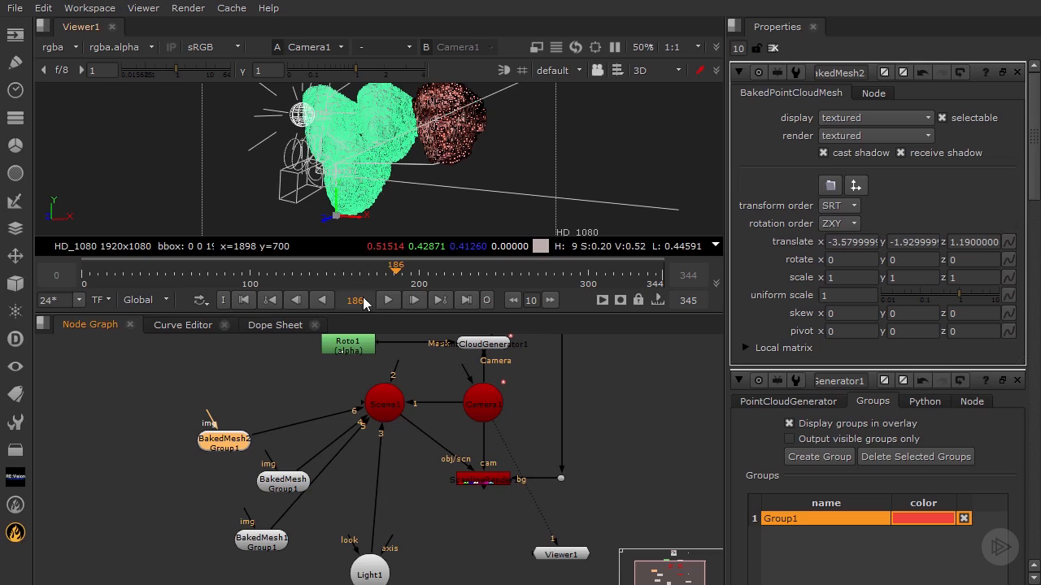
left_click(293, 486)
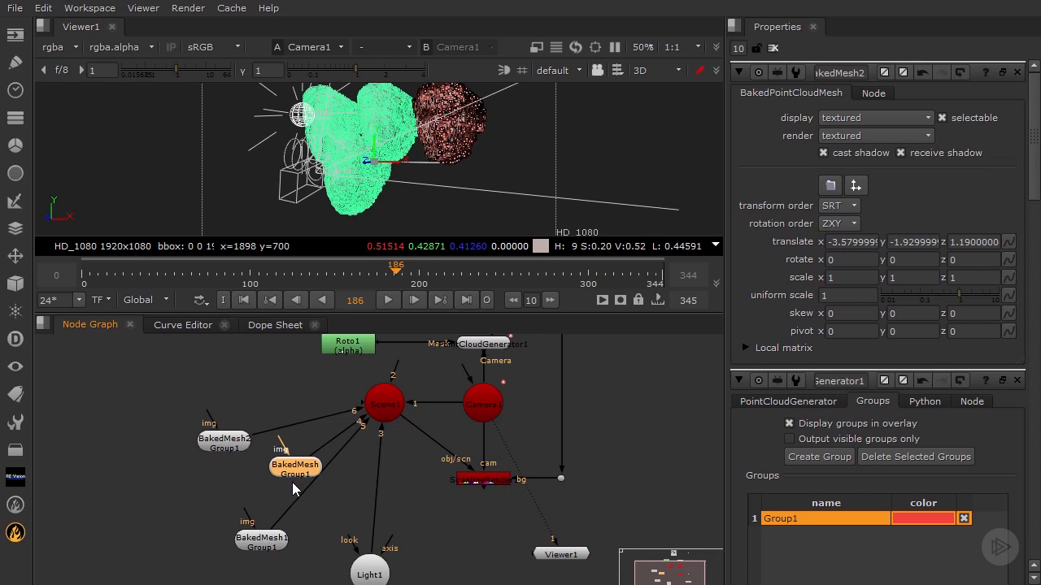
left_click_drag(292, 482, 293, 509)
key("Delete")
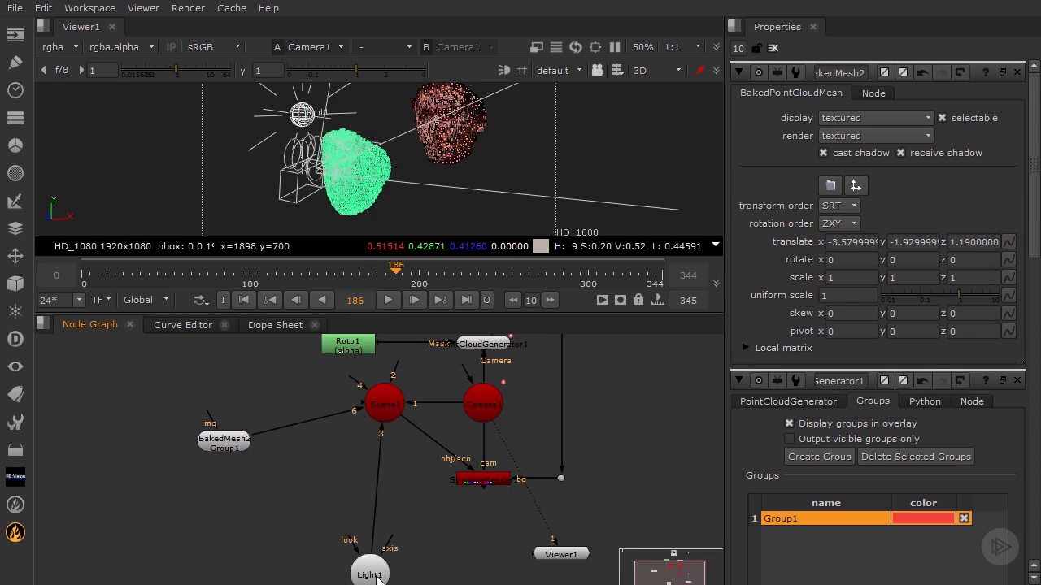
Line up Light1 directly beneath Scene1 and BakedMesh2 beside Scene1
left_click_drag(374, 578, 393, 480)
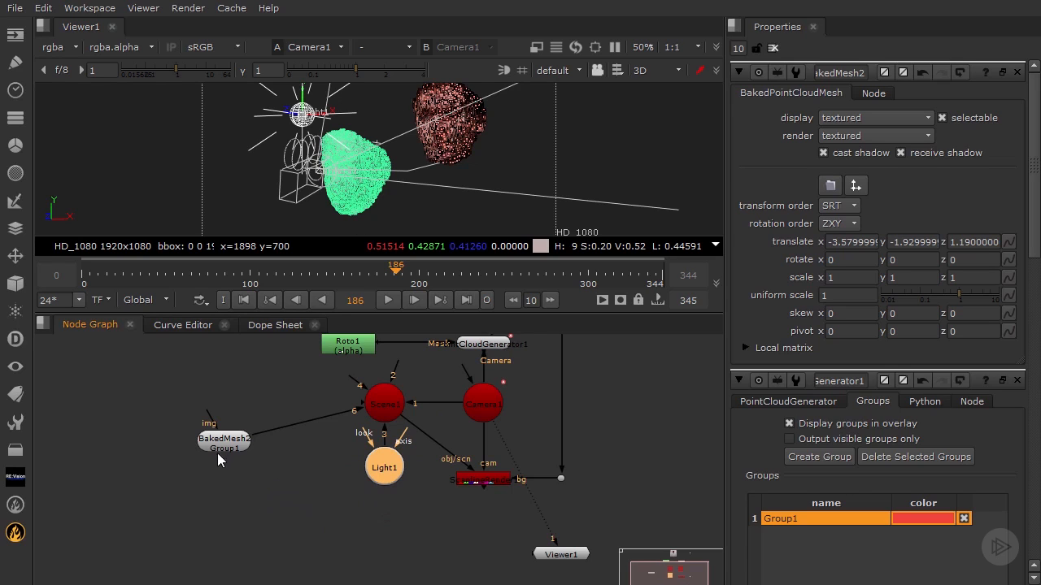
left_click_drag(221, 439, 296, 401)
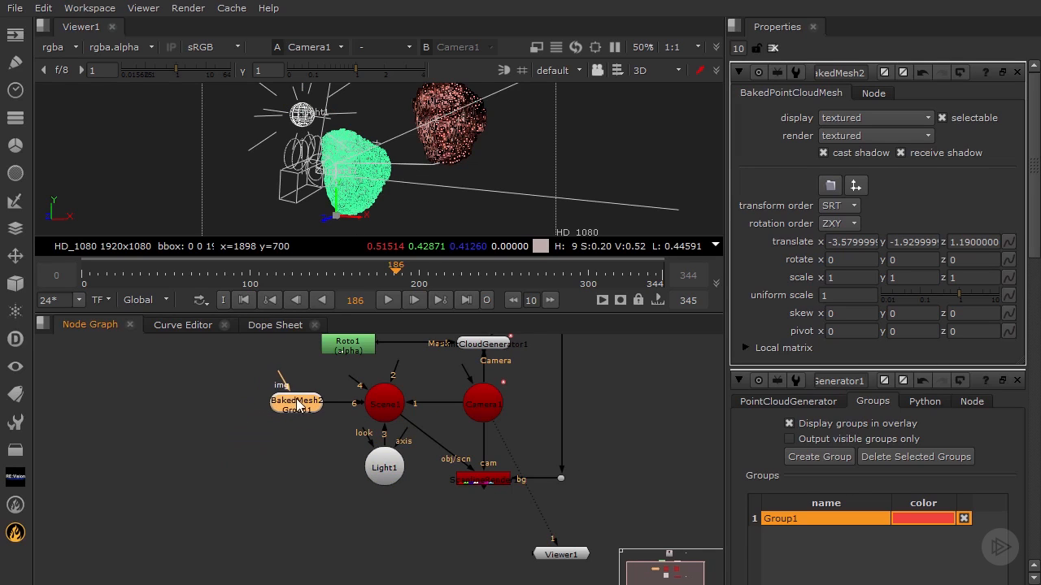
middle_click_drag(351, 399, 299, 426)
scroll(349, 437, "up", 2)
middle_click_drag(372, 423, 355, 441)
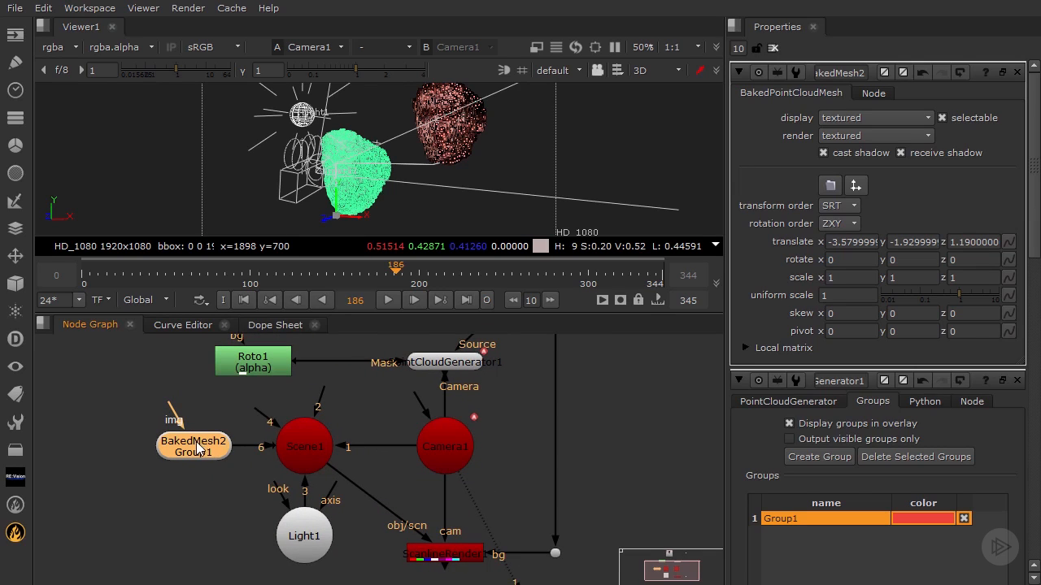
Set BakedMesh2's translate x, y and z to 0 and check its alignment with the point cloud
double_click(834, 241)
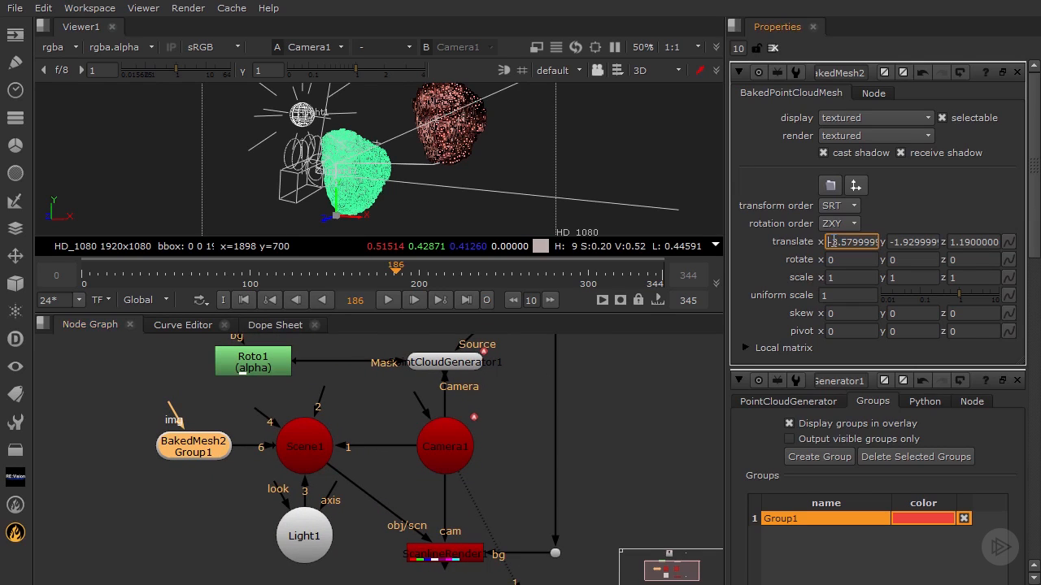
type("0")
double_click(894, 242)
type("0")
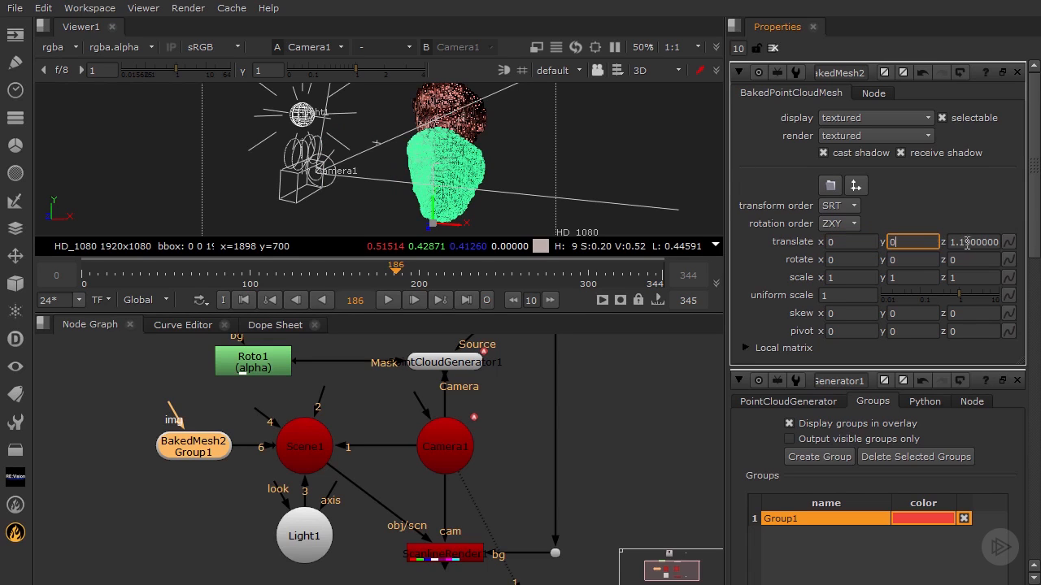
double_click(951, 242)
type("0")
key("Return")
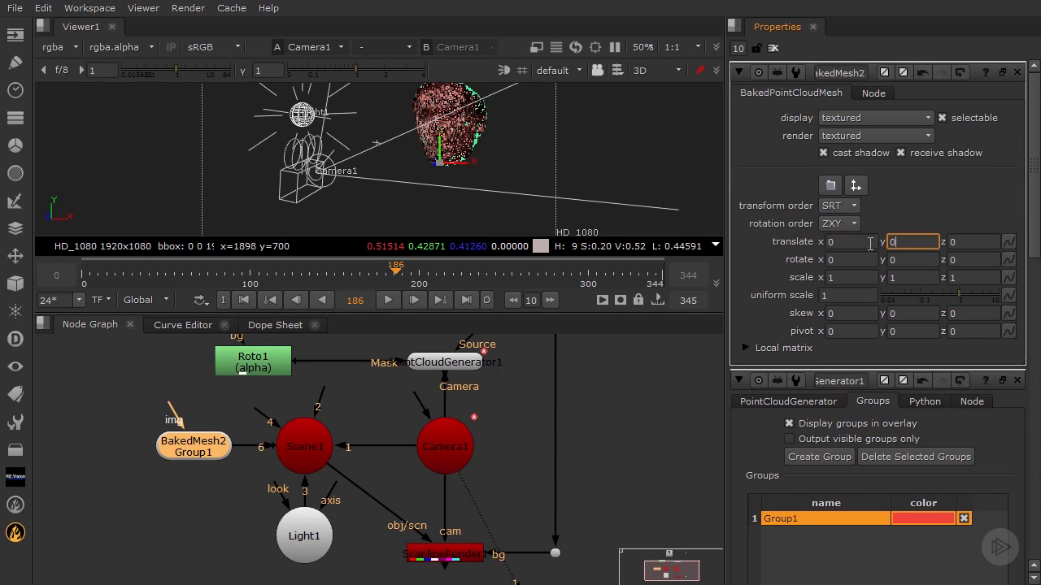
left_click_drag(544, 152, 457, 190, "ctrl")
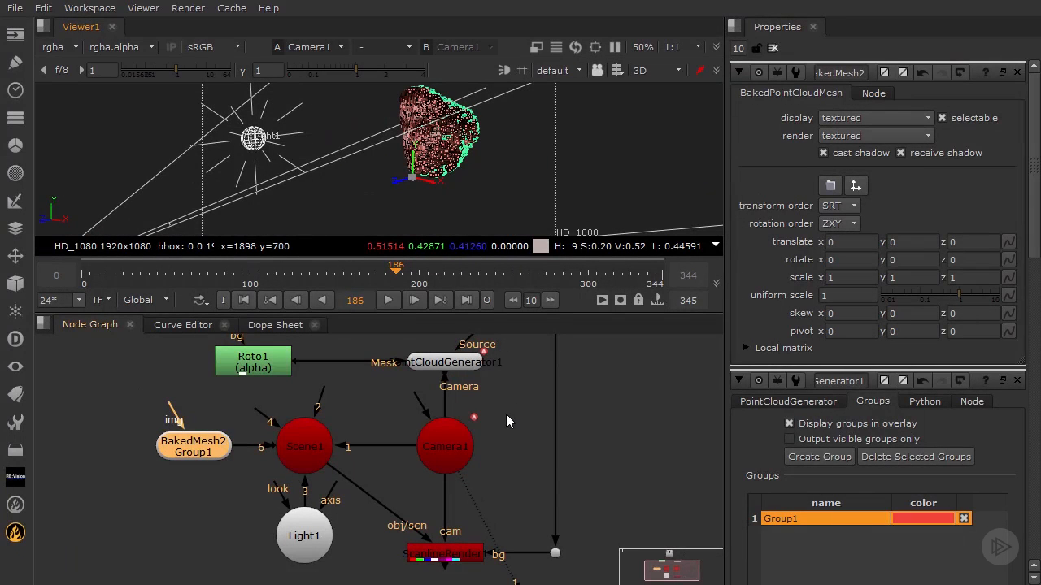
Add a WriteGeo node to an empty area of the node graph
left_click(591, 441)
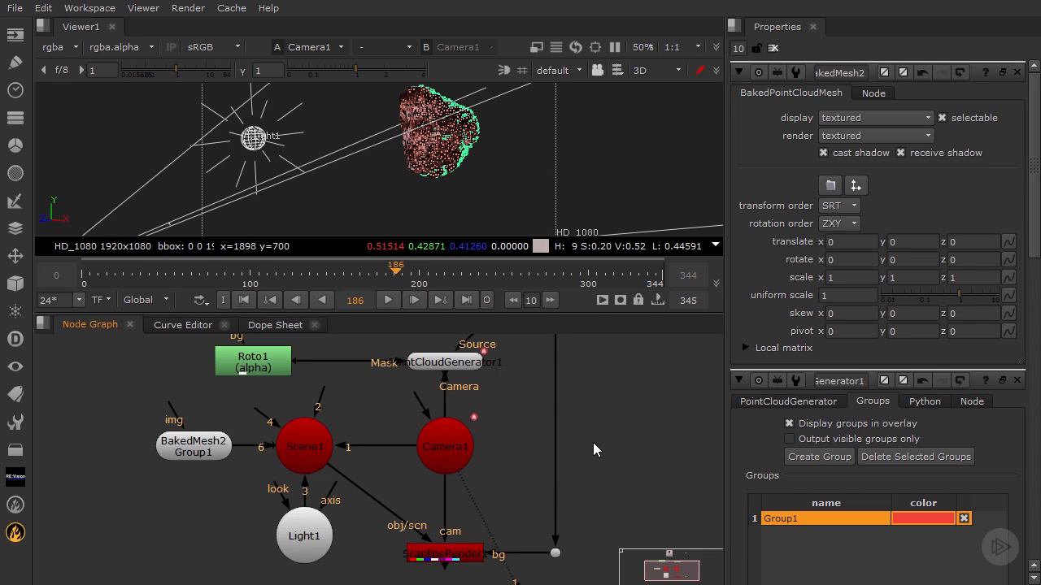
key("Tab")
type("WRTIE")
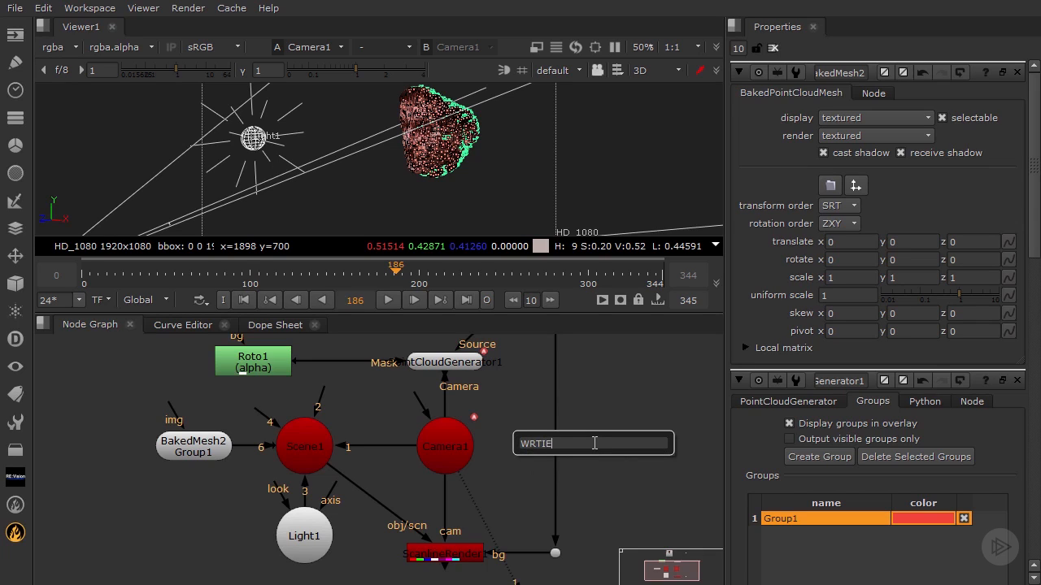
key("BackSpace")
key("BackSpace")
key("BackSpace")
key("BackSpace")
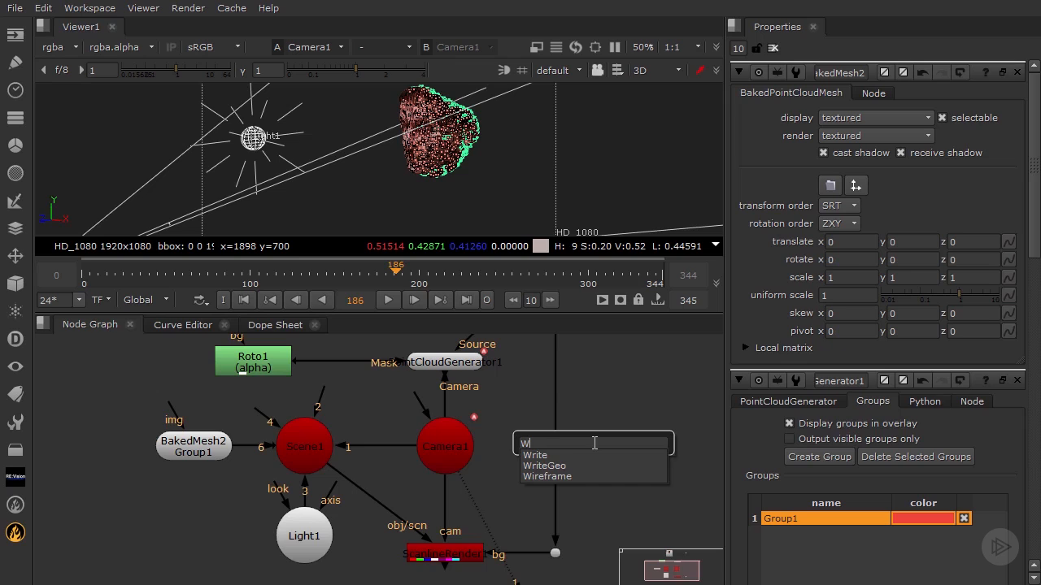
type("rti")
key("BackSpace")
key("BackSpace")
key("BackSpace")
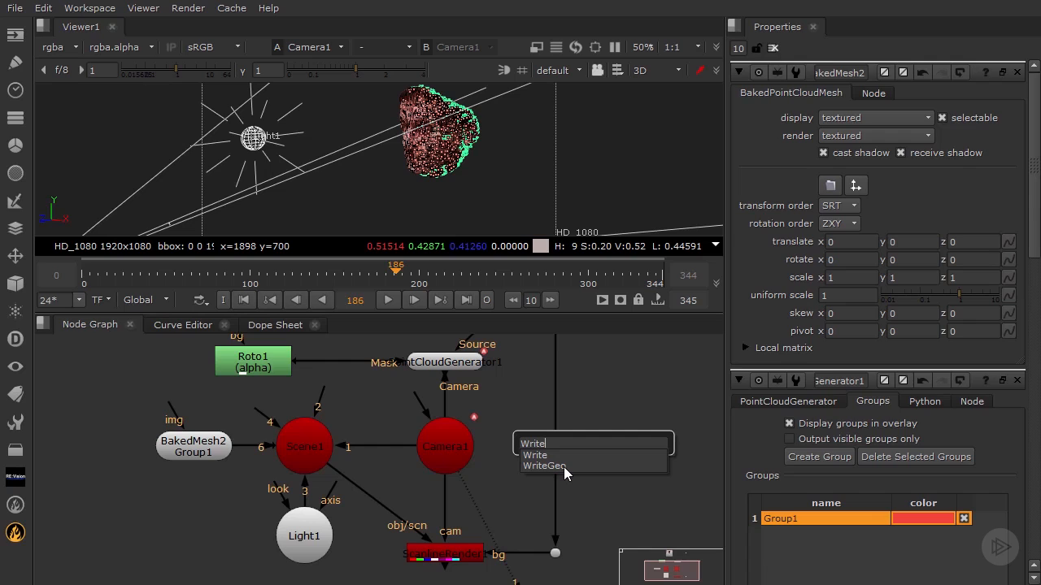
left_click(564, 467)
Place WriteGeo1 below BakedMesh2 and connect its input to Scene1
left_click_drag(592, 440, 199, 444)
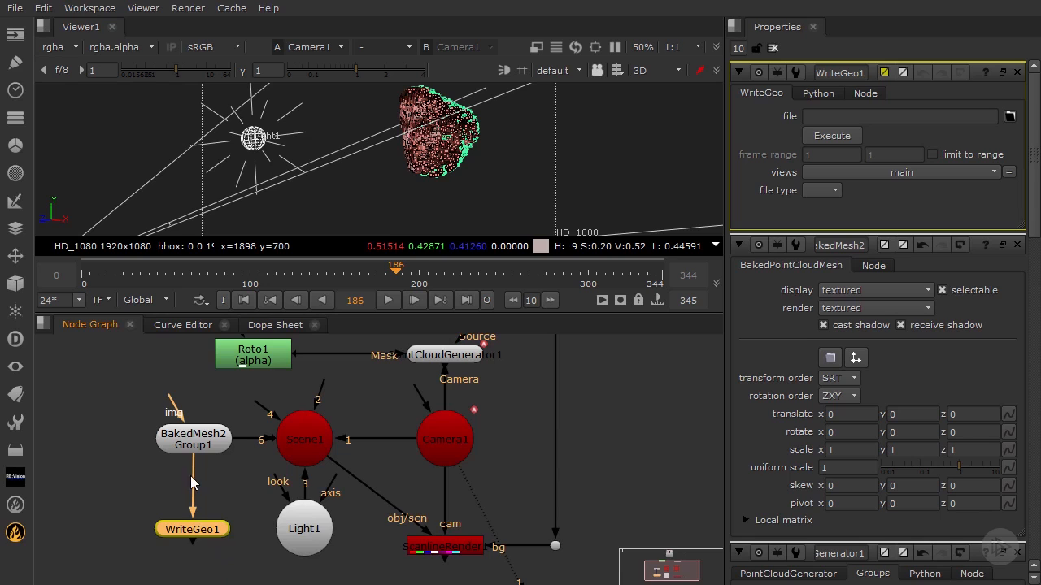
left_click_drag(198, 457, 428, 444)
left_click_drag(197, 464, 438, 437)
left_click_drag(195, 464, 446, 444)
left_click_drag(195, 460, 303, 449)
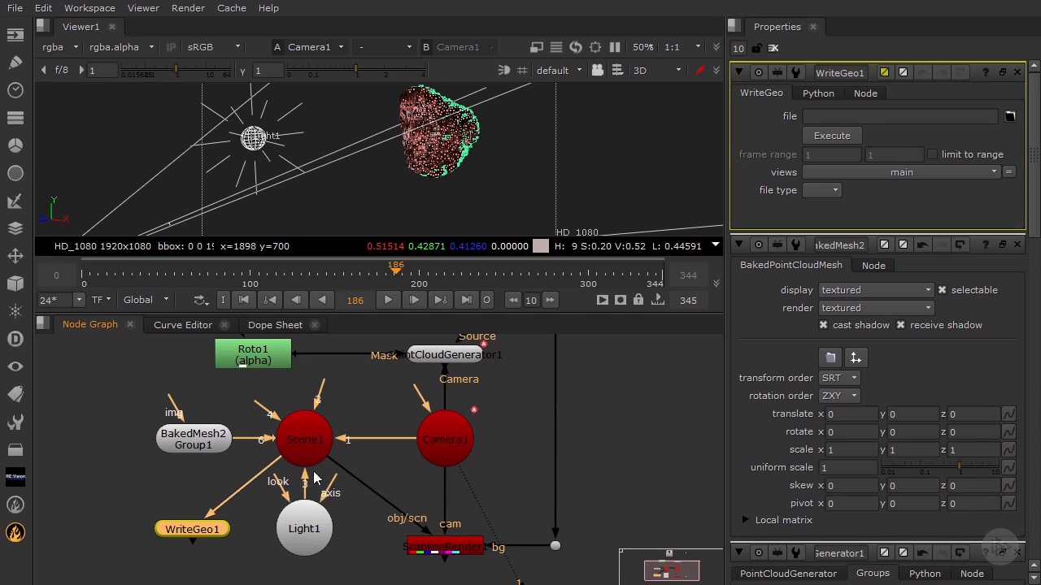
left_click(238, 568)
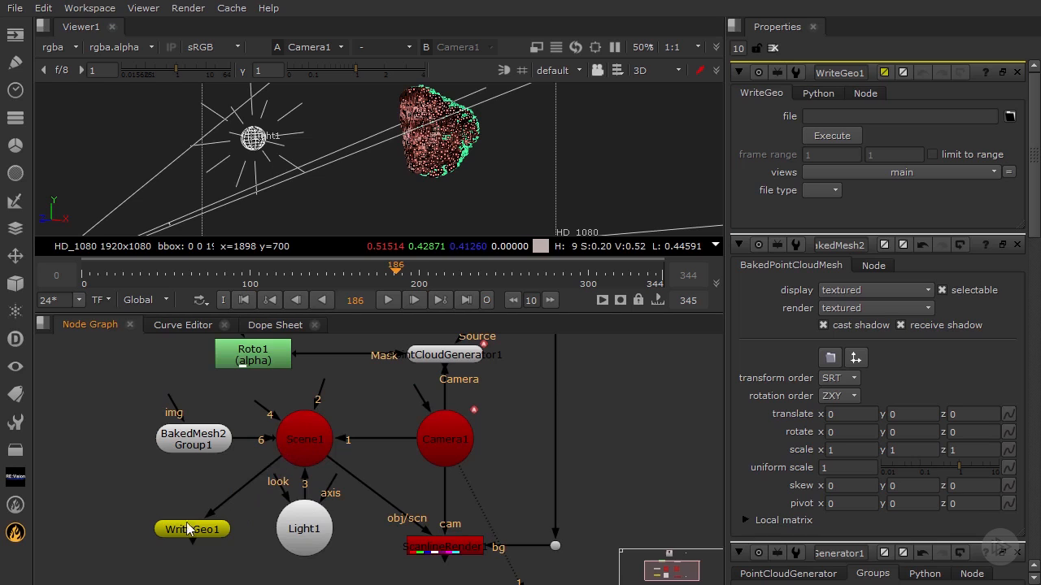
Nudge WriteGeo1 closer to BakedMesh2 and check the mesh, light and camera nodes feeding Scene1
left_click_drag(187, 529, 175, 516)
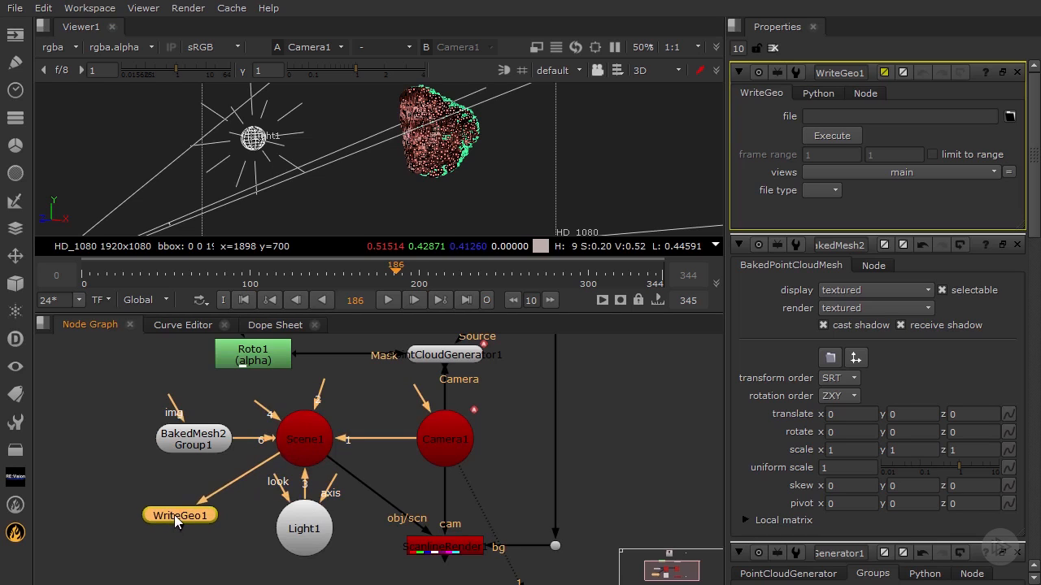
left_click(180, 446)
left_click(295, 529)
left_click(451, 439)
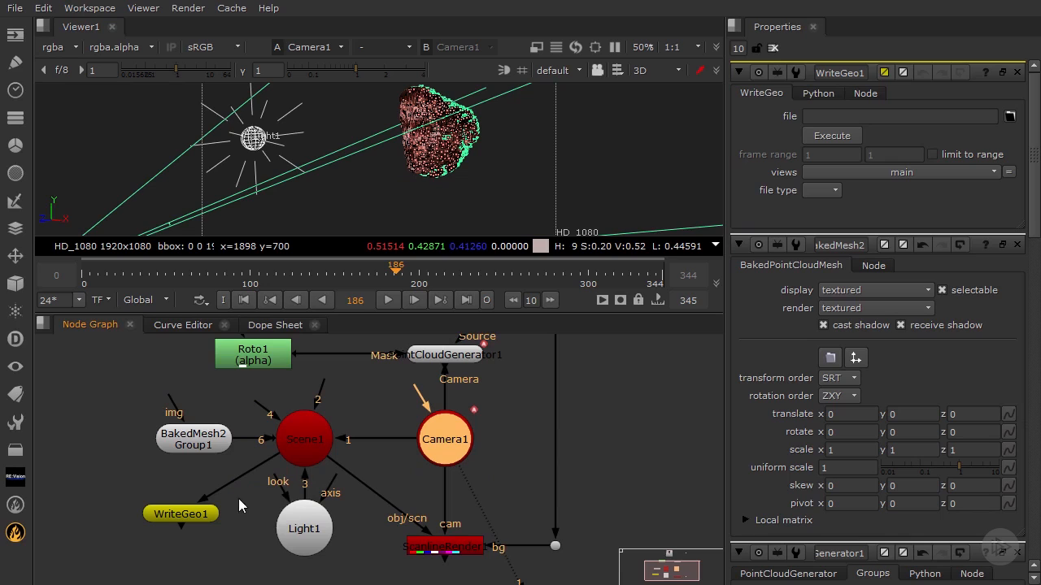
Disconnect Light1 from Scene1, reconnect it to the scene and keep it directly beneath Scene1
left_click(305, 520)
left_click_drag(304, 535, 303, 550)
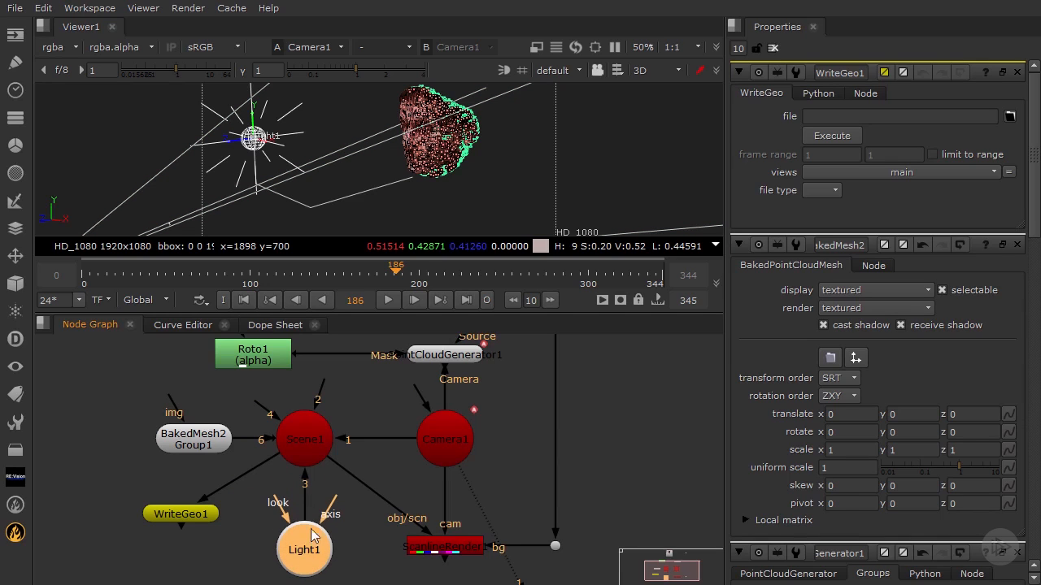
left_click_drag(304, 480, 316, 488)
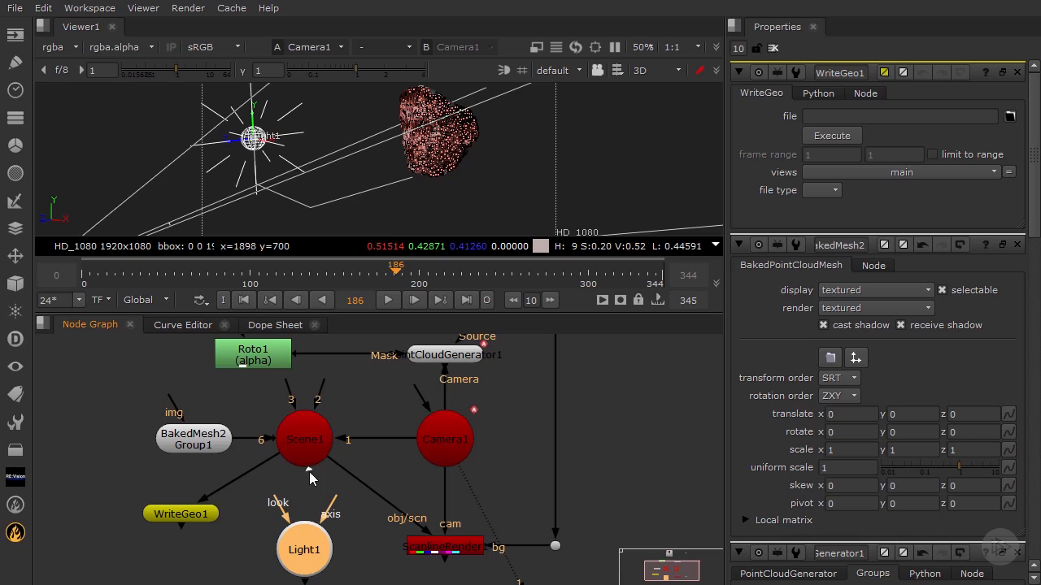
left_click_drag(309, 471, 303, 527)
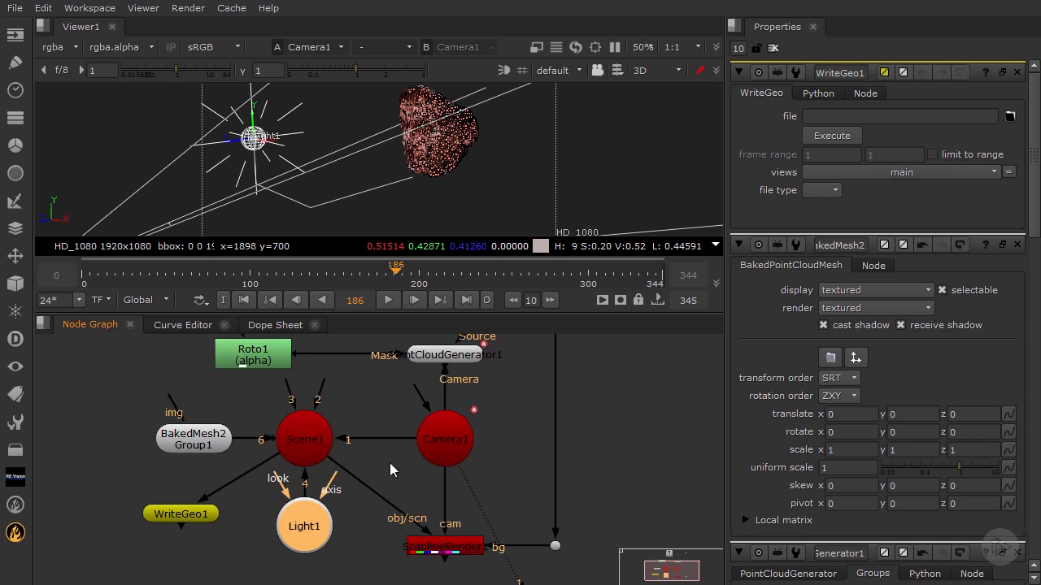
Add a MergeGeo node near BakedMesh2 and connect its inputs to BakedMesh2 and Camera1
middle_click_drag(348, 505, 362, 493)
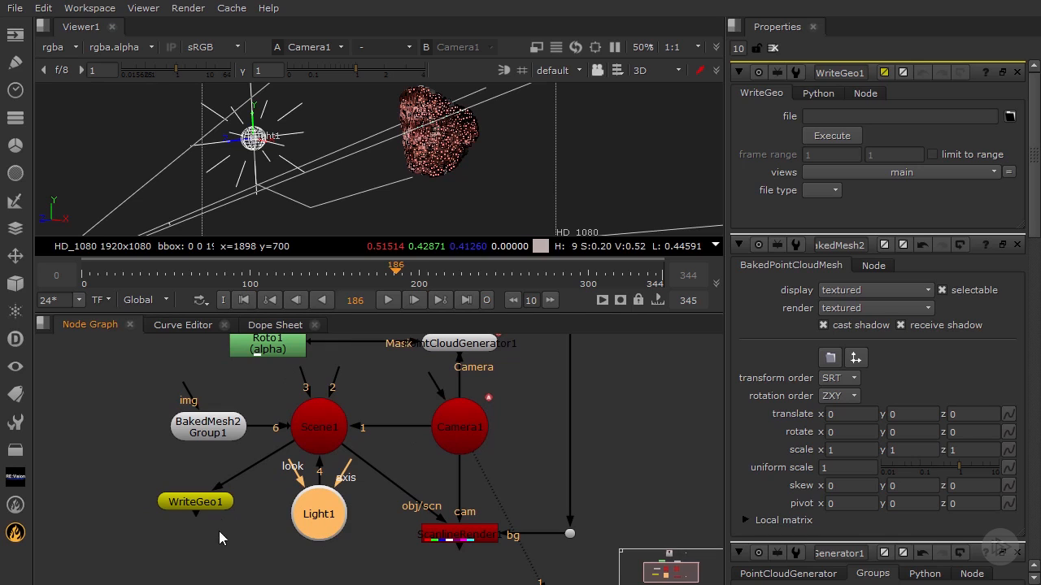
left_click(115, 511)
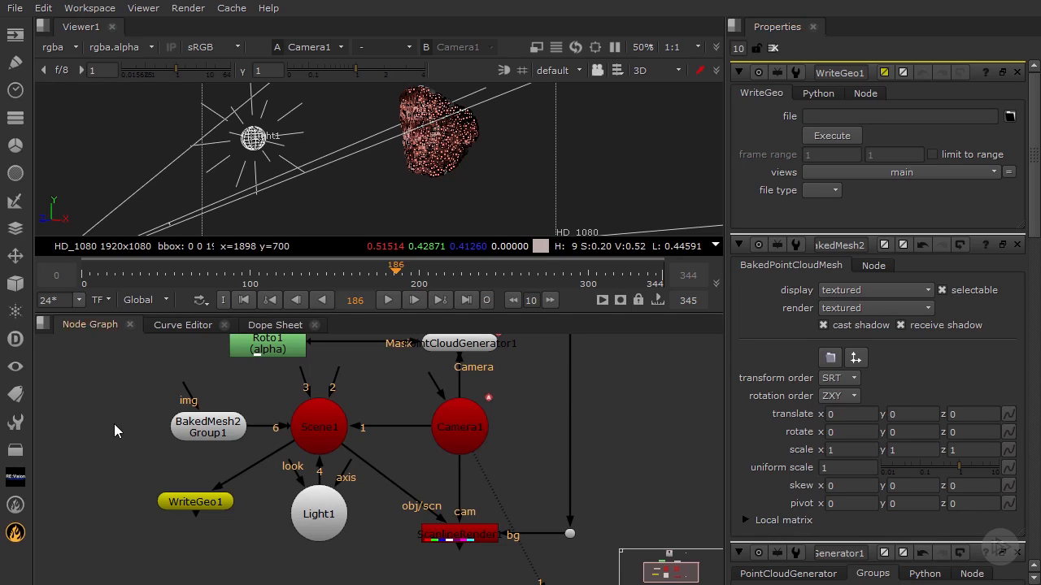
key("Tab")
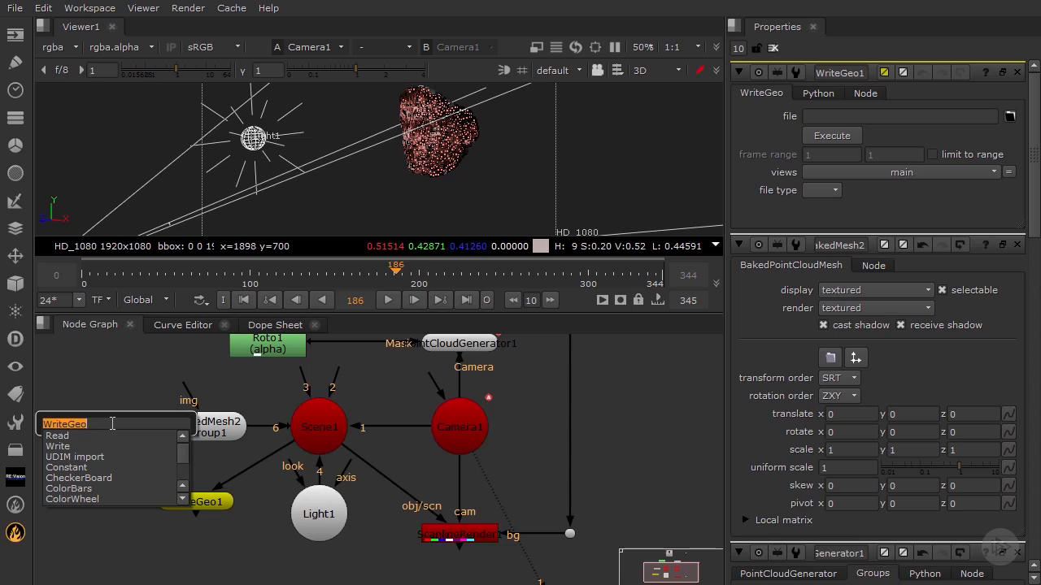
type("merge")
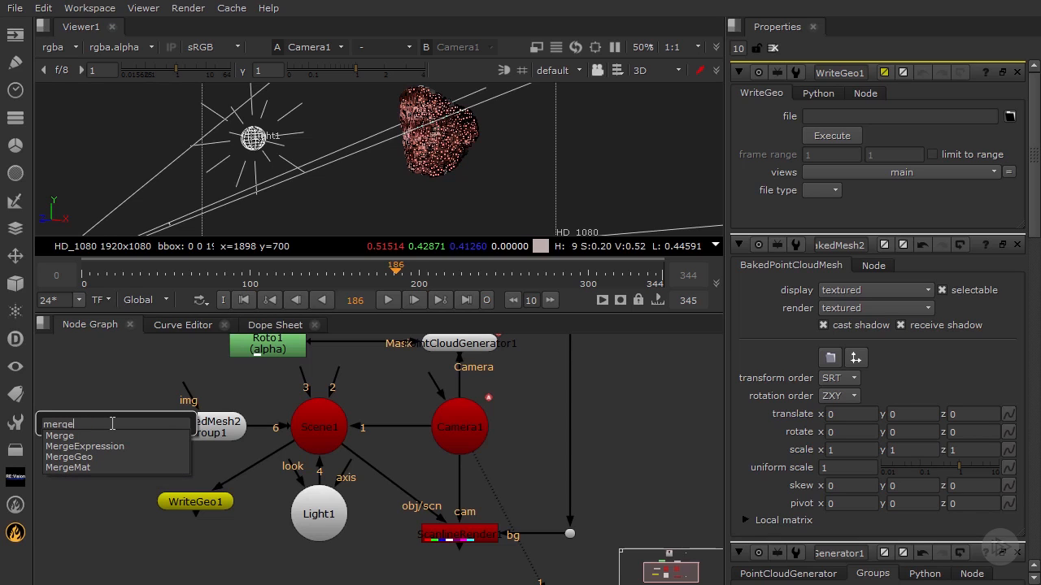
left_click(83, 456)
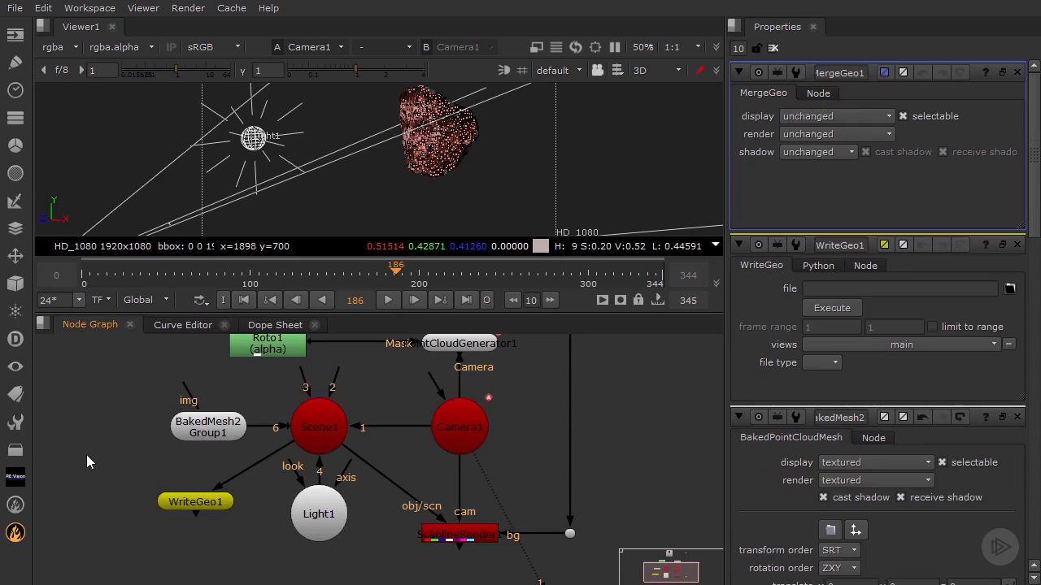
left_click_drag(127, 425, 203, 428)
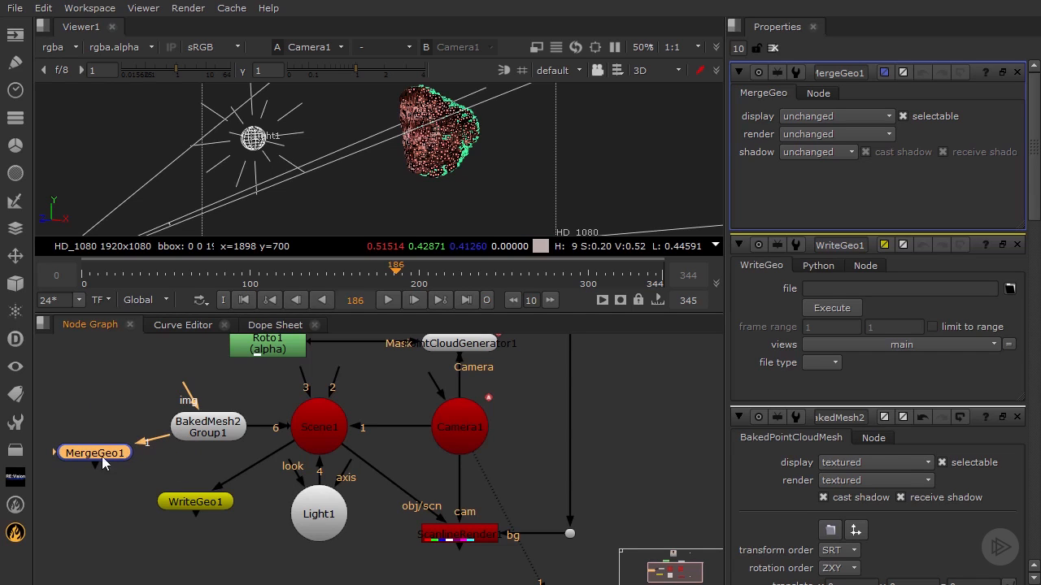
left_click_drag(101, 456, 460, 429)
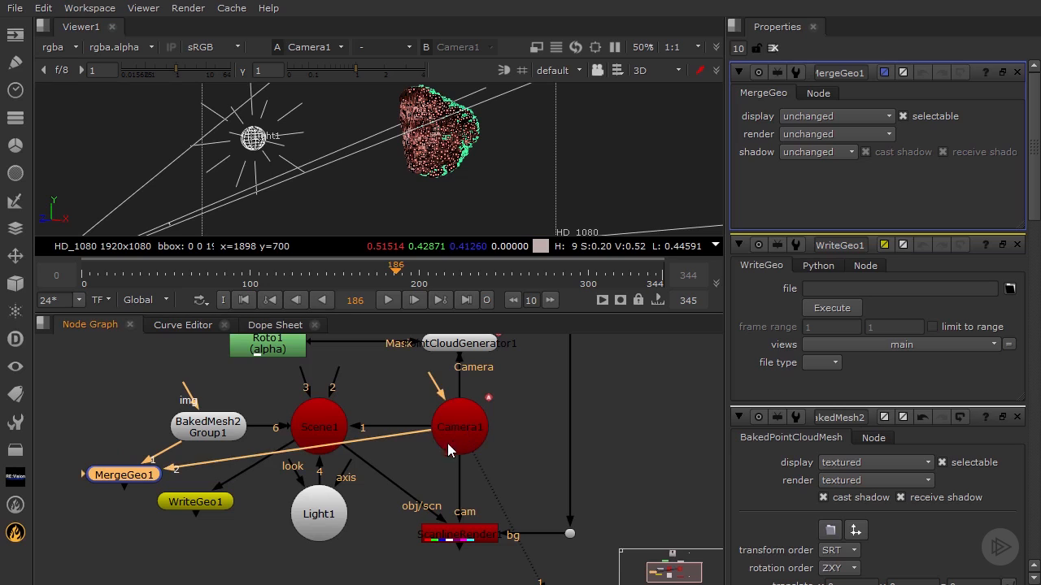
Connect WriteGeo1's input to MergeGeo1 instead of Scene1, and stack both nodes directly below BakedMesh2
left_click(209, 504)
left_click_drag(240, 505, 206, 508)
left_click_drag(134, 475, 216, 493)
left_click_drag(159, 512, 204, 497)
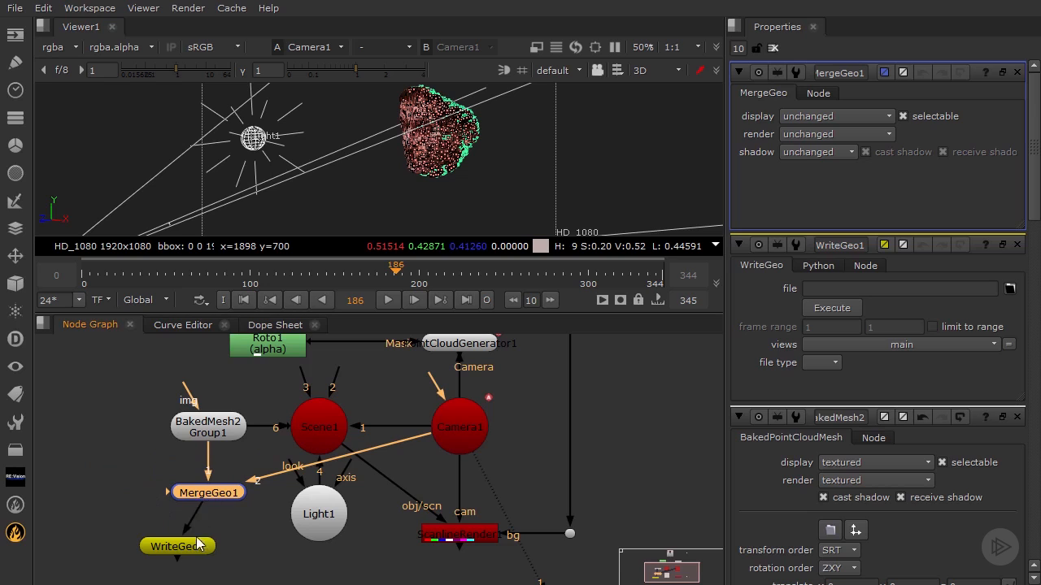
left_click_drag(197, 547, 231, 541)
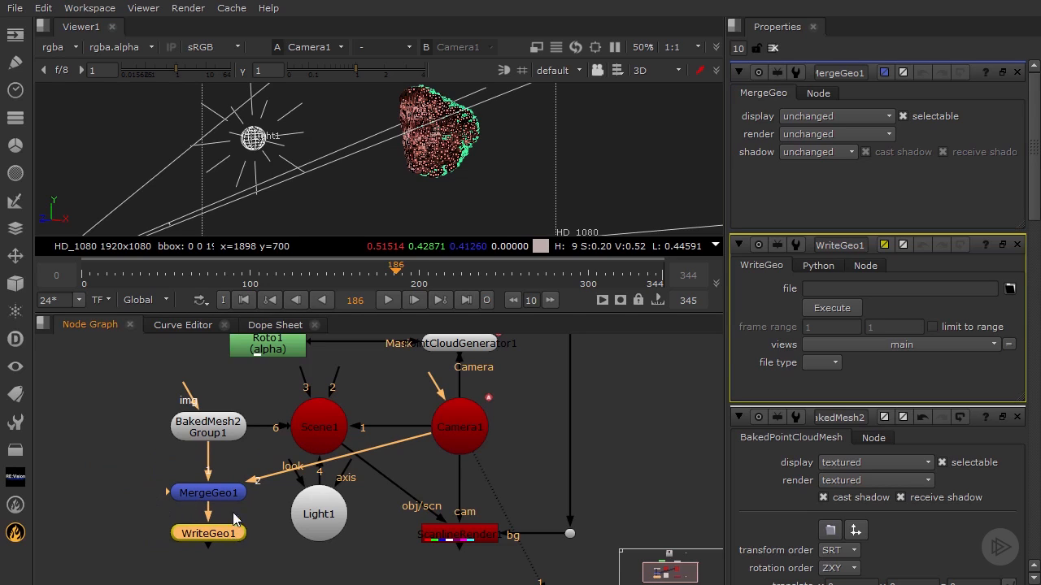
left_click(214, 437)
left_click(443, 433)
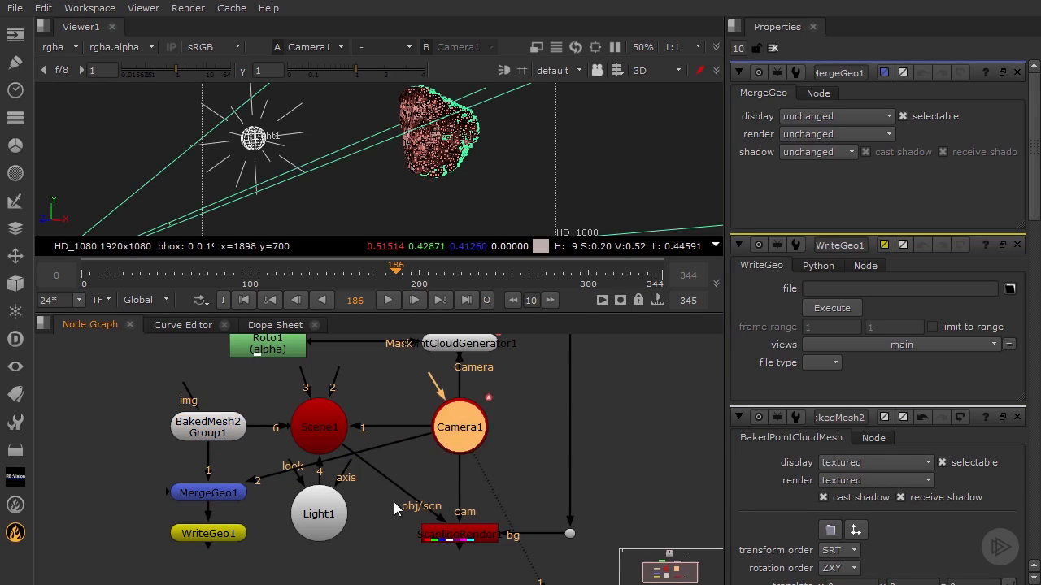
Bring up WriteGeo1's properties, widen the properties area and close the other nodes' settings
left_click(214, 531)
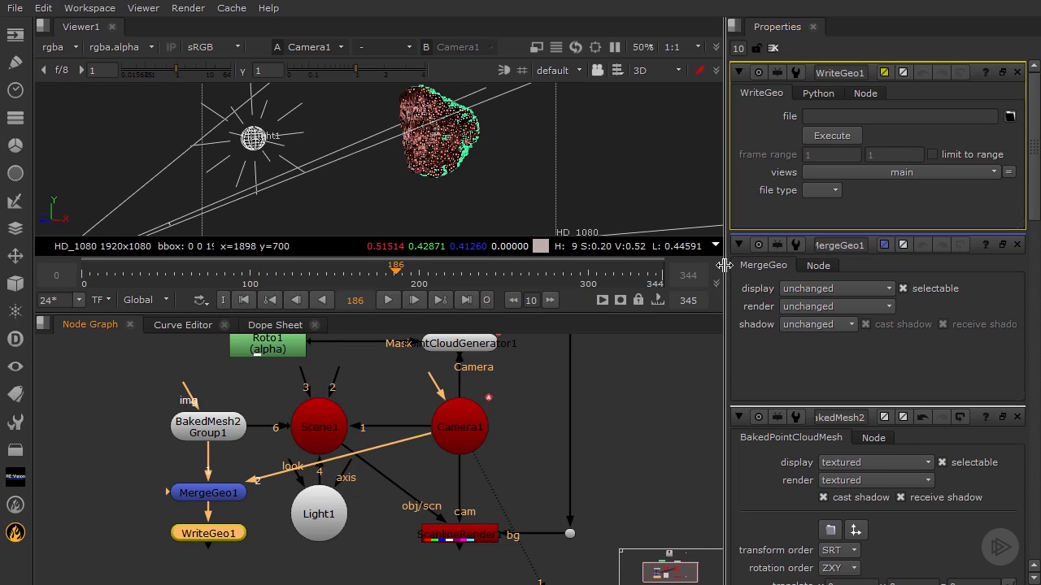
left_click_drag(726, 267, 667, 267)
left_click(1011, 245)
left_click(1011, 245)
left_click(1013, 245)
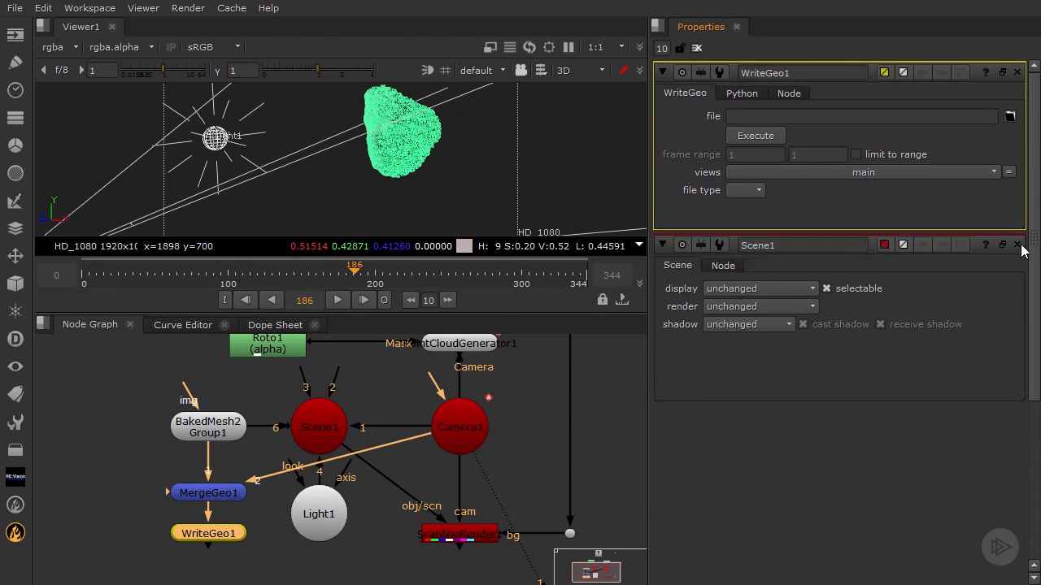
left_click(1016, 245)
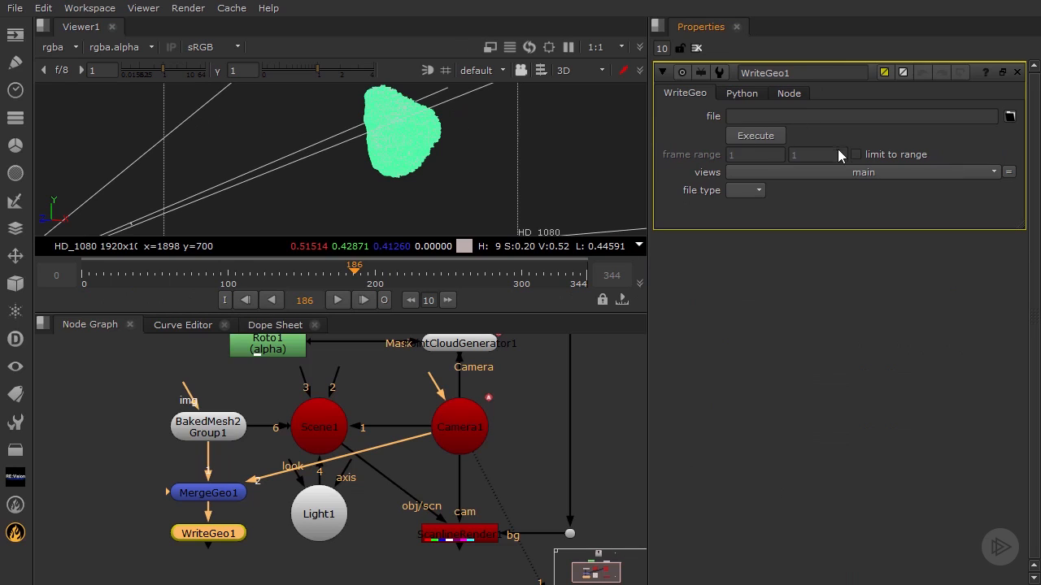
Set WriteGeo1's file type to fbx and exclude lights, axes and point clouds from the export
left_click(758, 190)
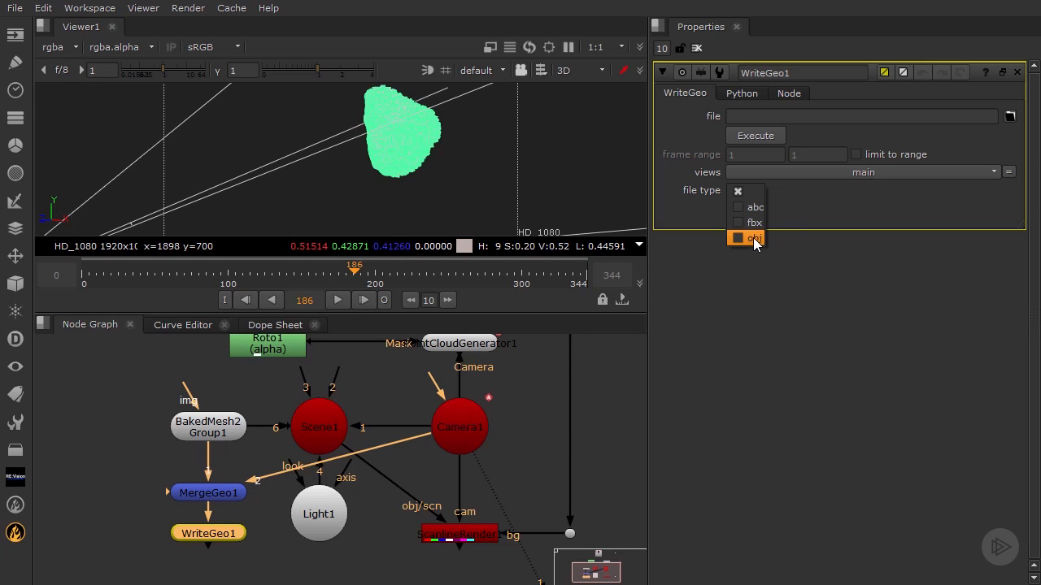
left_click(754, 222)
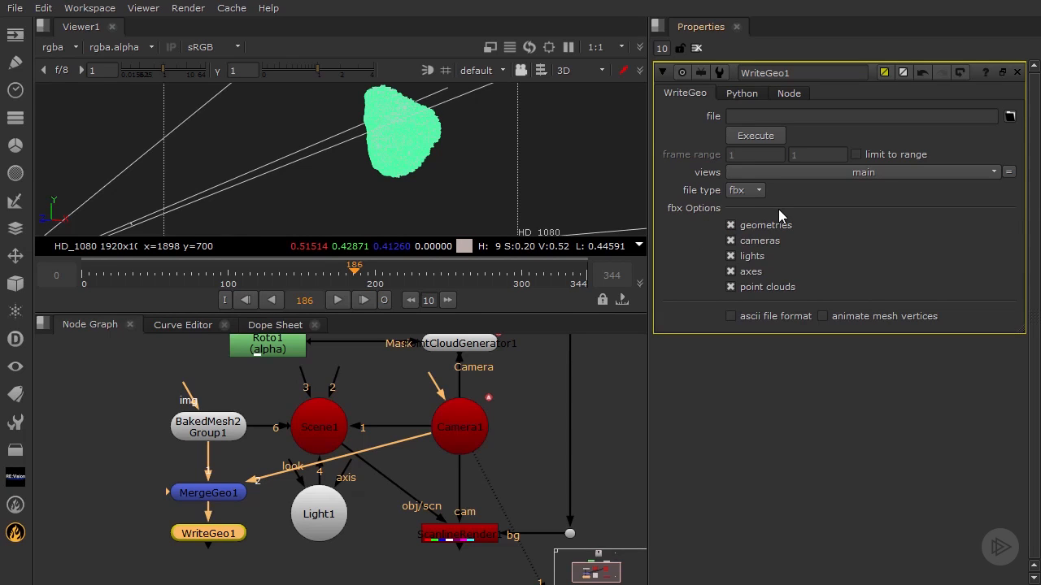
left_click(745, 259)
left_click(752, 274)
left_click(763, 288)
middle_click_drag(480, 365, 437, 434)
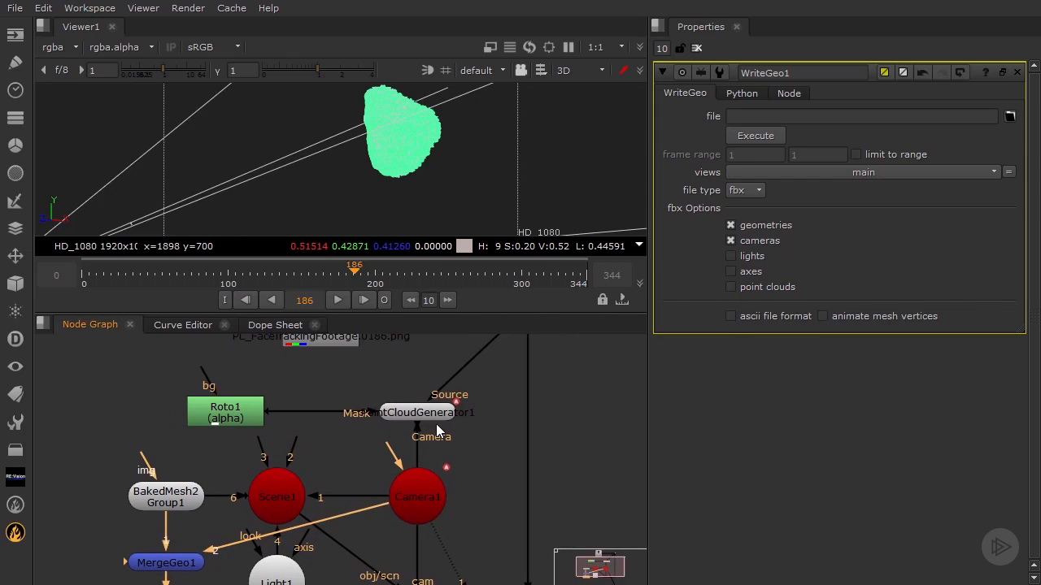
left_click(435, 411)
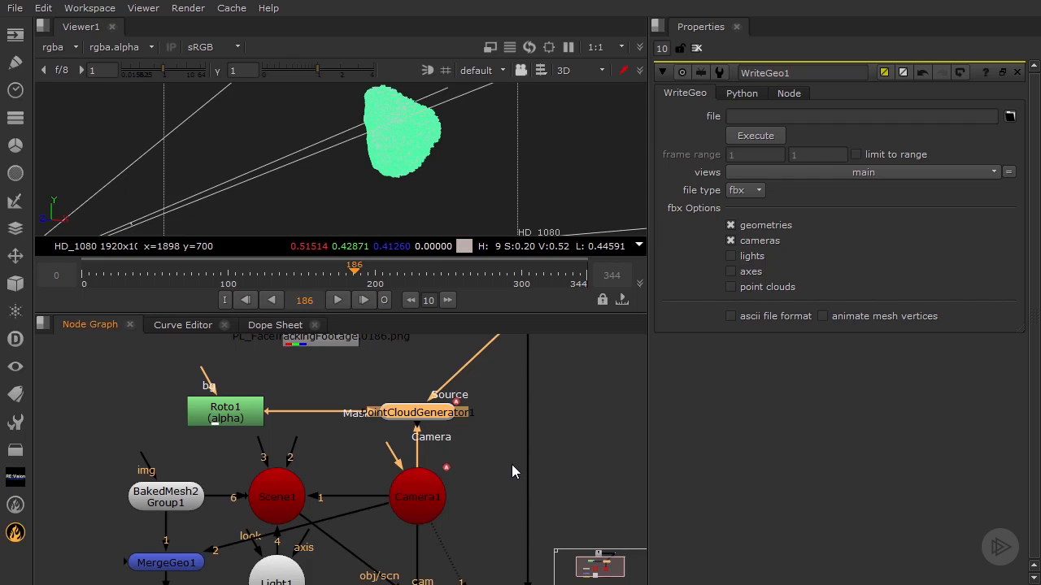
middle_click_drag(471, 478, 501, 424)
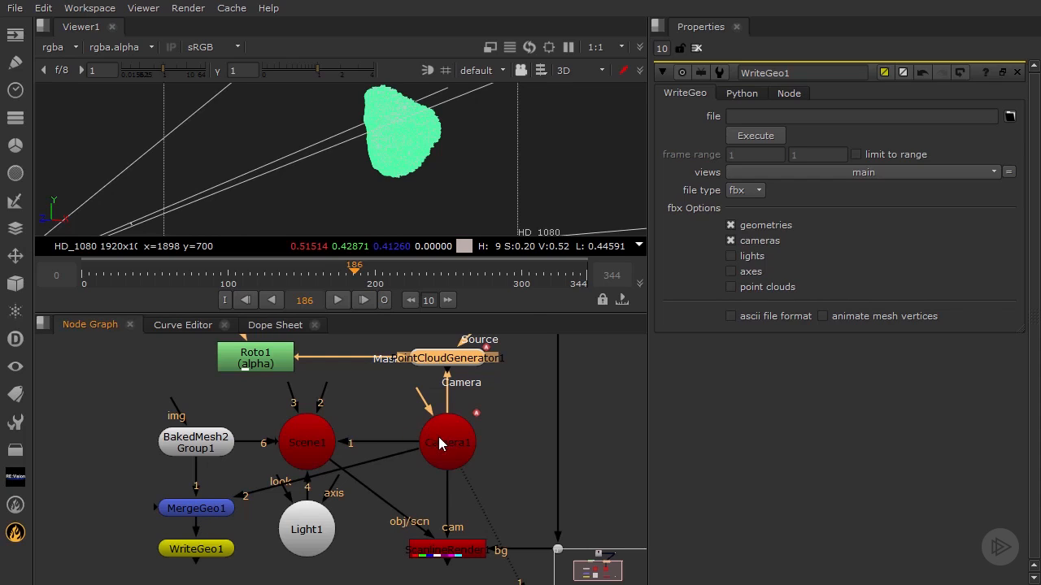
left_click(738, 240)
Set WriteGeo1's output file to NukeExport_01 in the DemoFiles/Meshes folder
left_click(1009, 118)
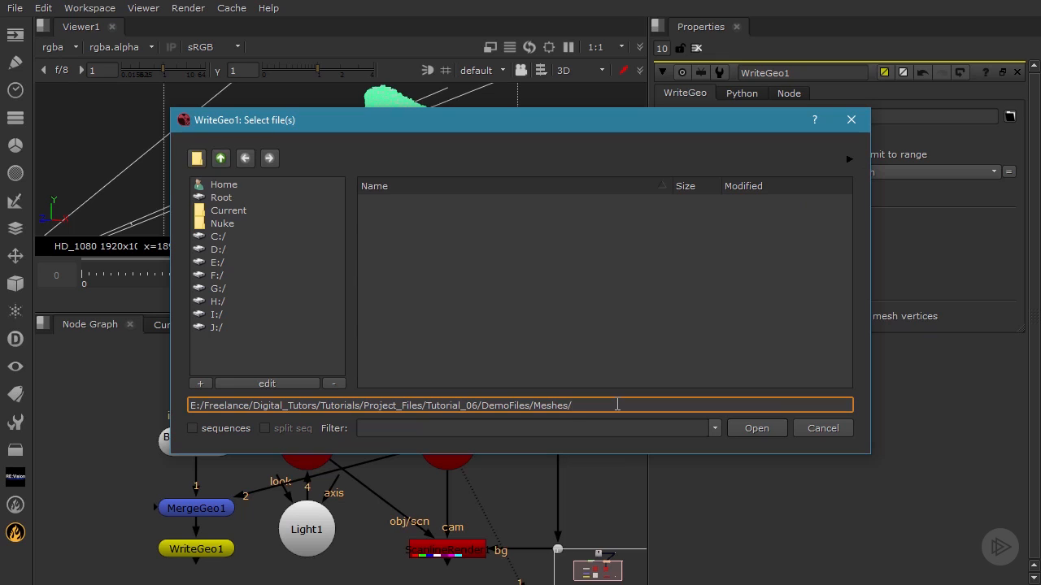
type("NukeExport_01")
left_click(755, 427)
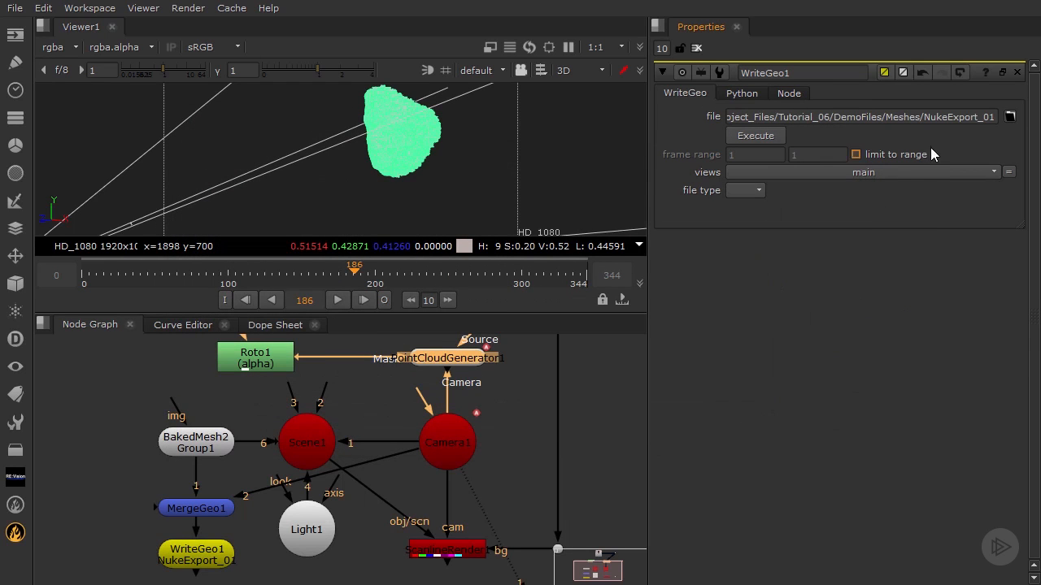
Choose fbx as WriteGeo1's file type and append the .fbx extension to the output file name
left_click(756, 190)
left_click(755, 217)
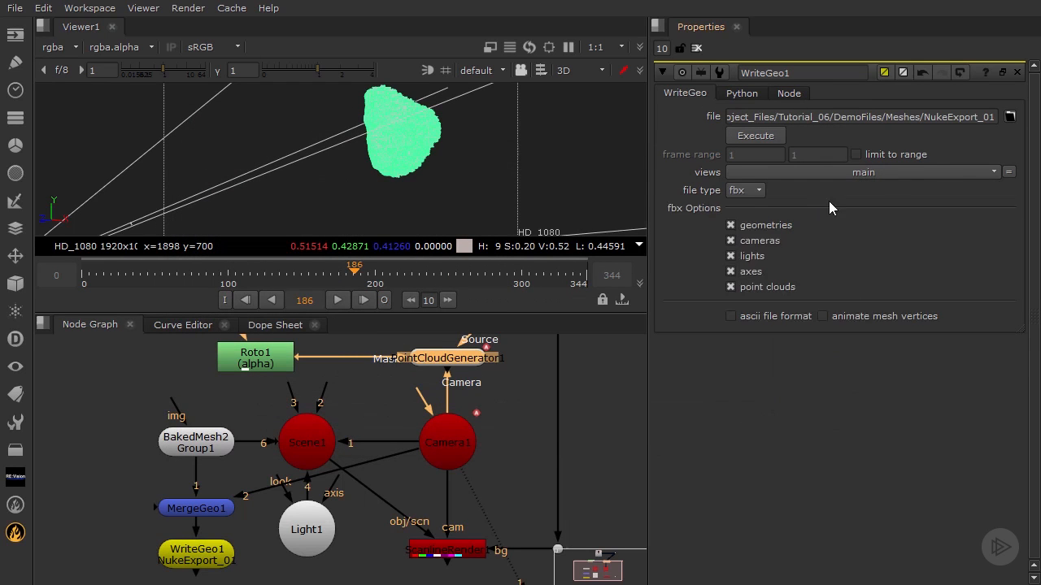
left_click(992, 116)
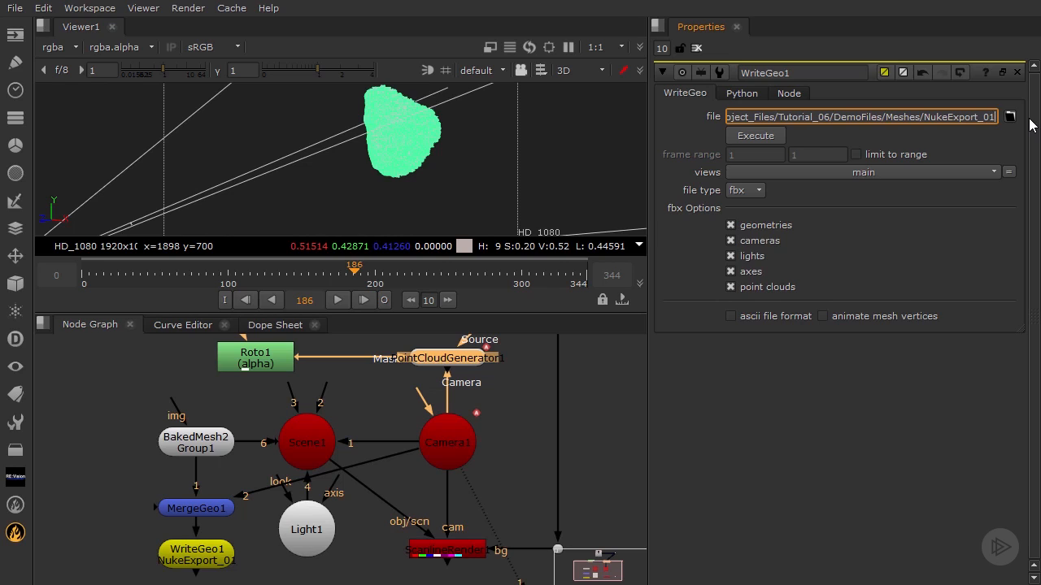
type(".fbx")
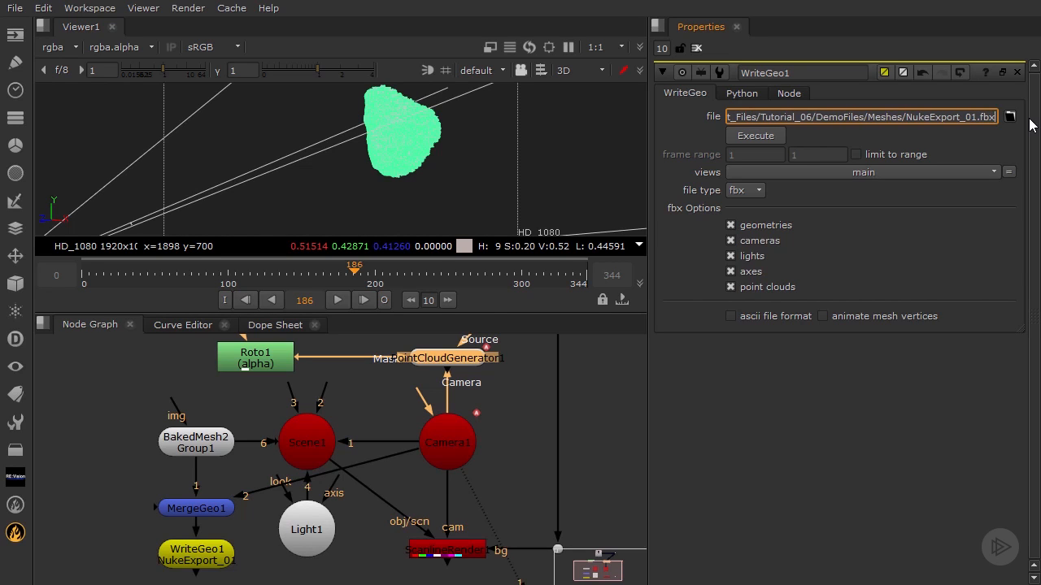
left_click(769, 151)
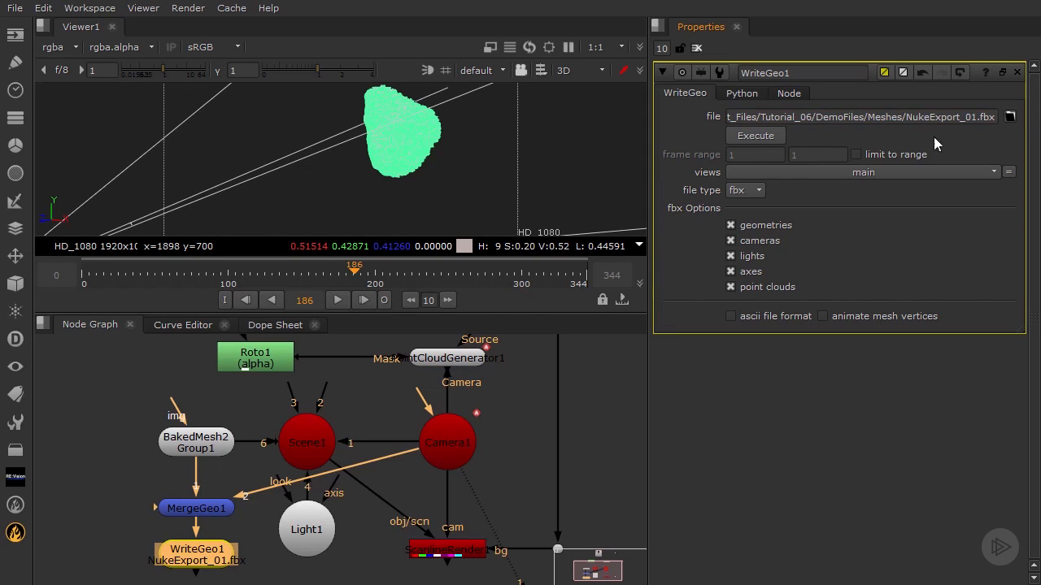
Exclude lights, axes and point clouds from the fbx, and execute the export for frames 0-344
left_click(758, 257)
left_click(753, 273)
left_click(759, 288)
left_click(750, 138)
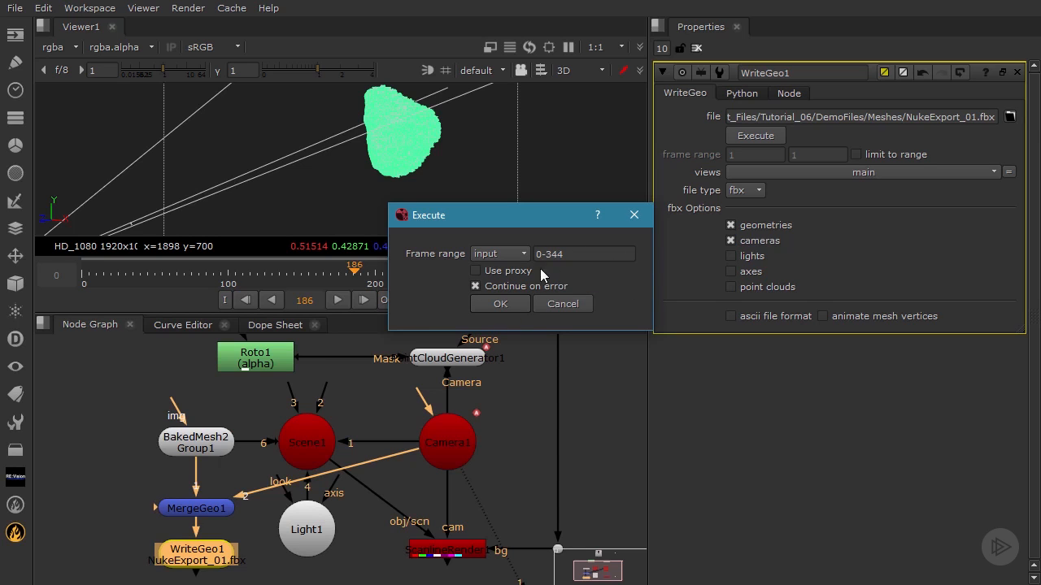
left_click(501, 304)
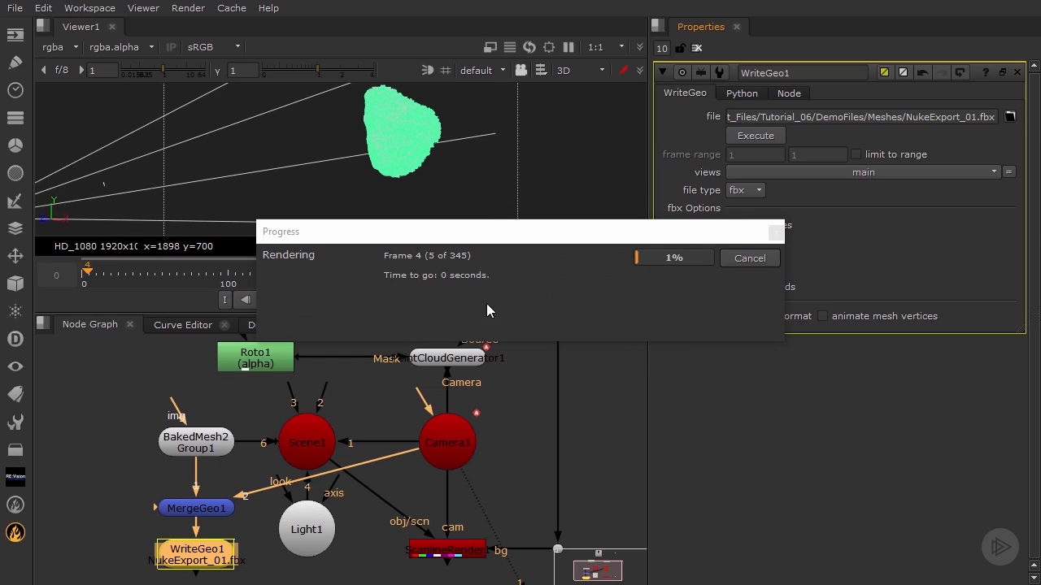